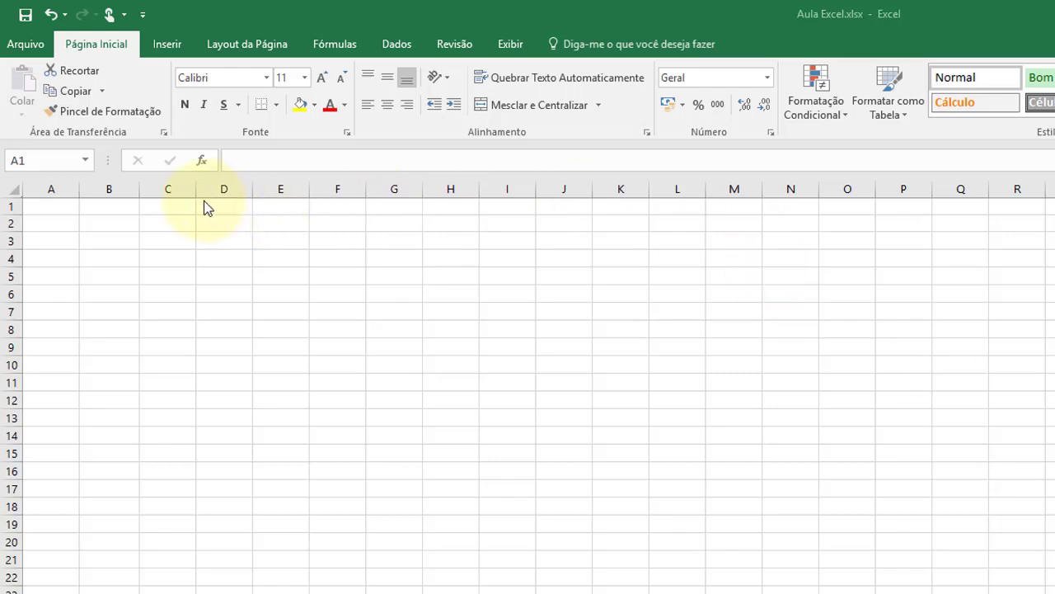
Step: Select cell A1 as the starting cell for data entry
left_click(55, 206)
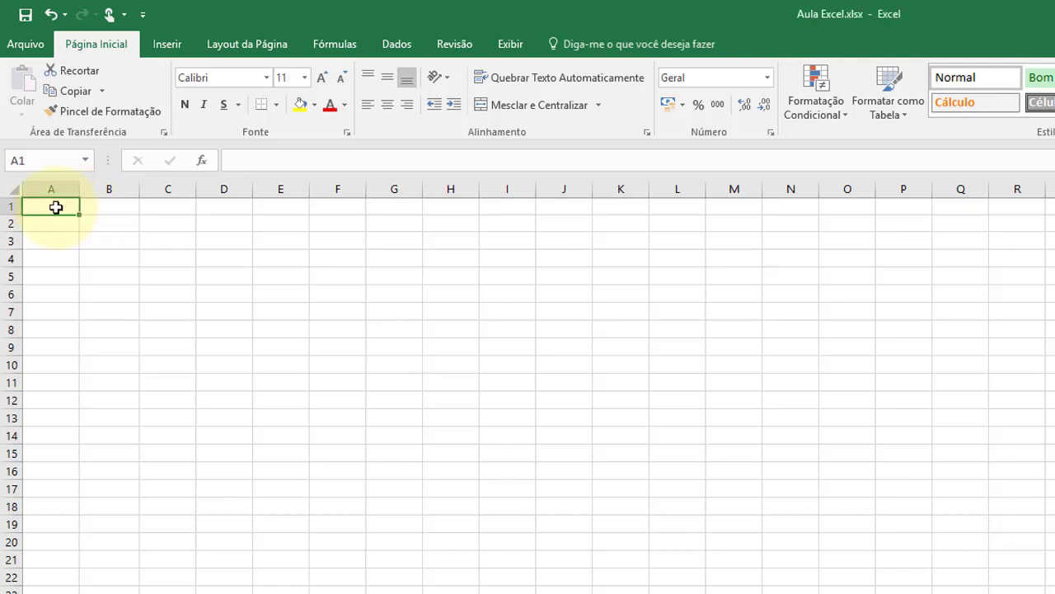
left_click(100, 207)
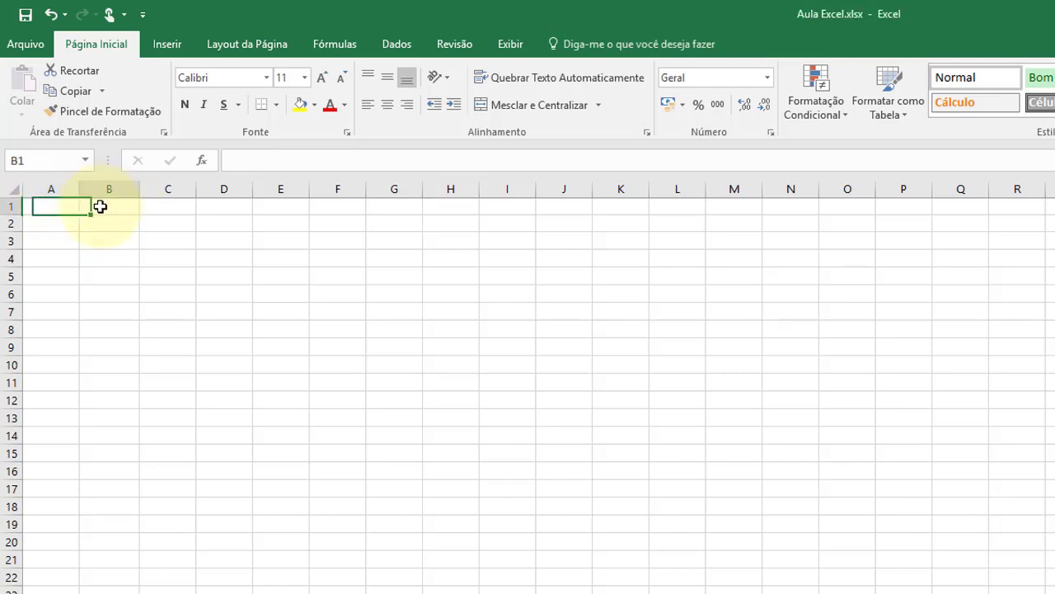
left_click(167, 210)
left_click(59, 205)
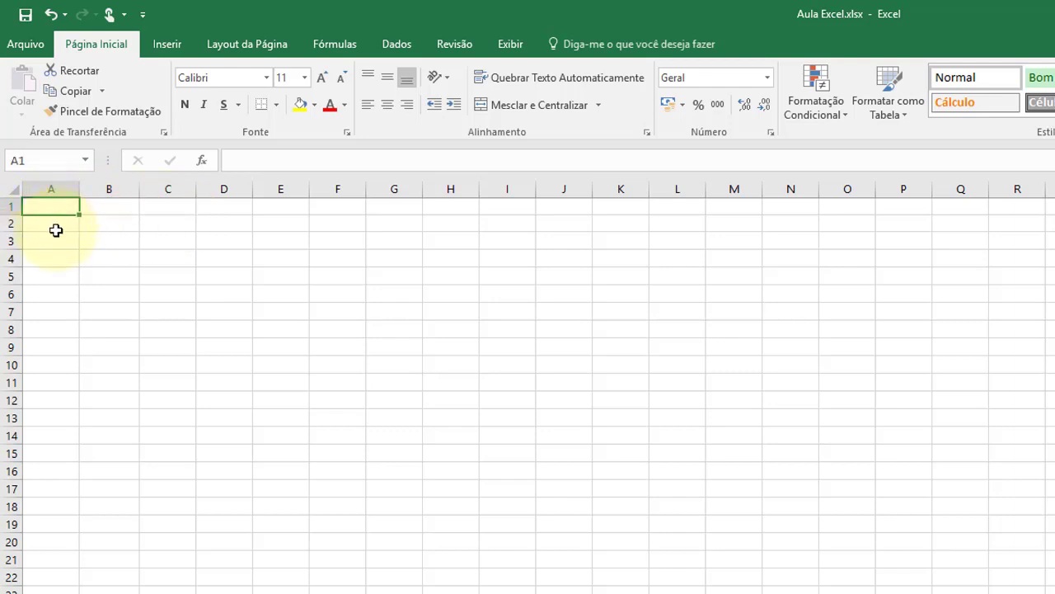
left_click(52, 225)
left_click(99, 225)
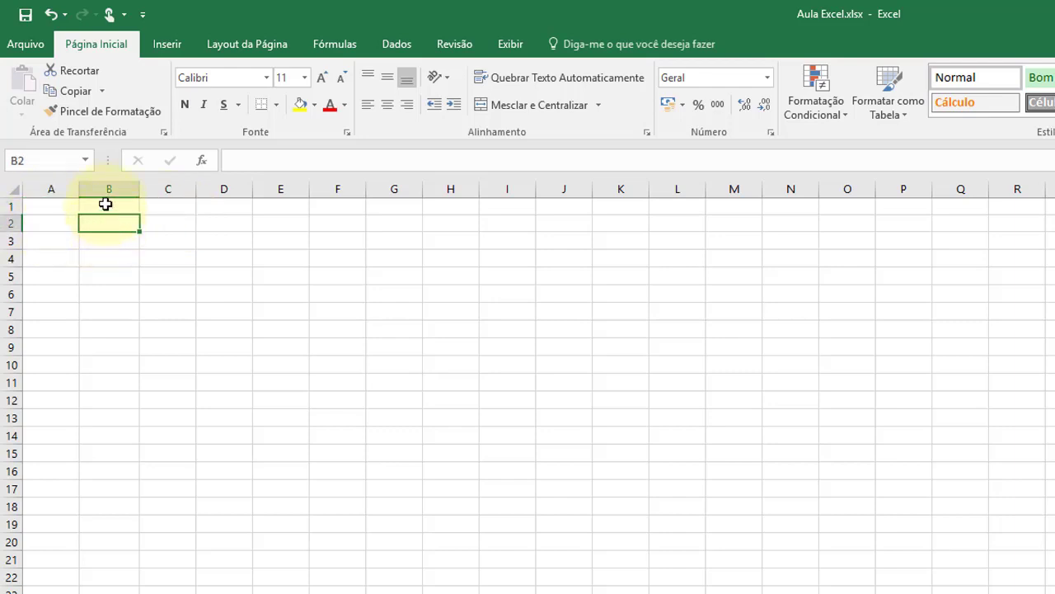
left_click(107, 206)
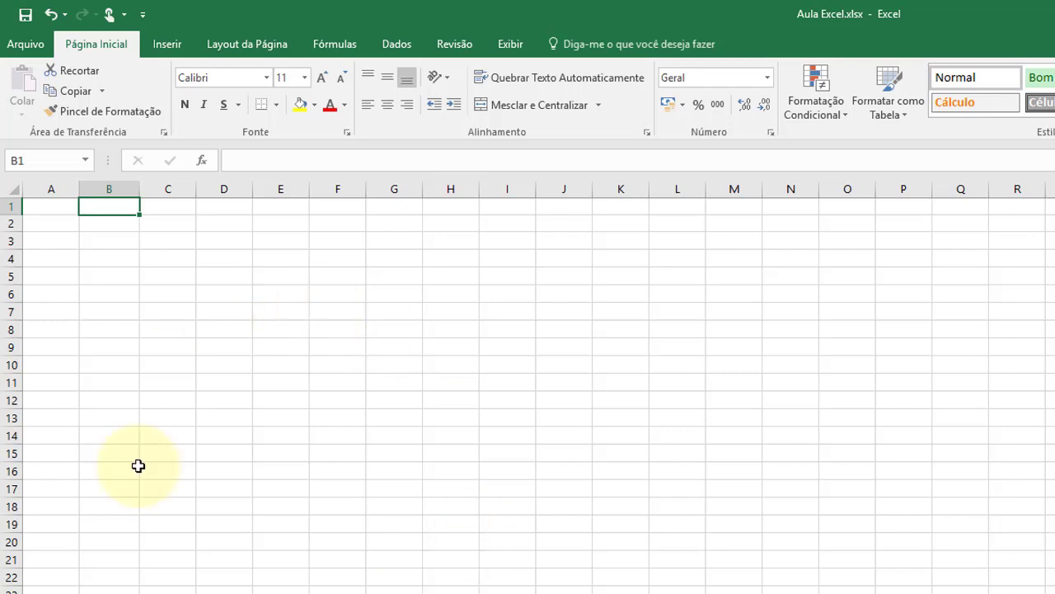
left_click(67, 209)
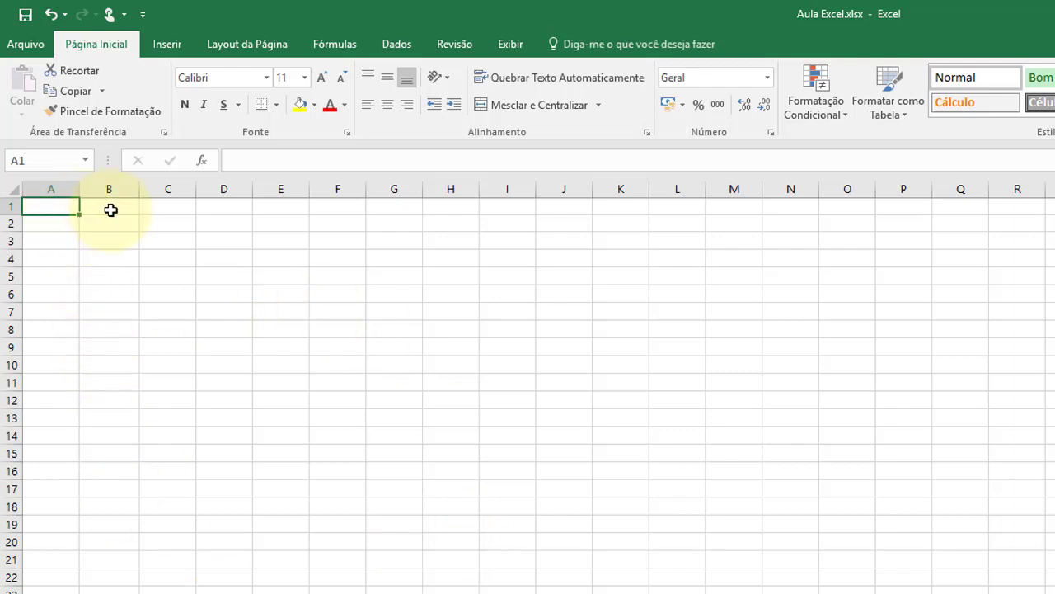
left_click(110, 208)
left_click(69, 207)
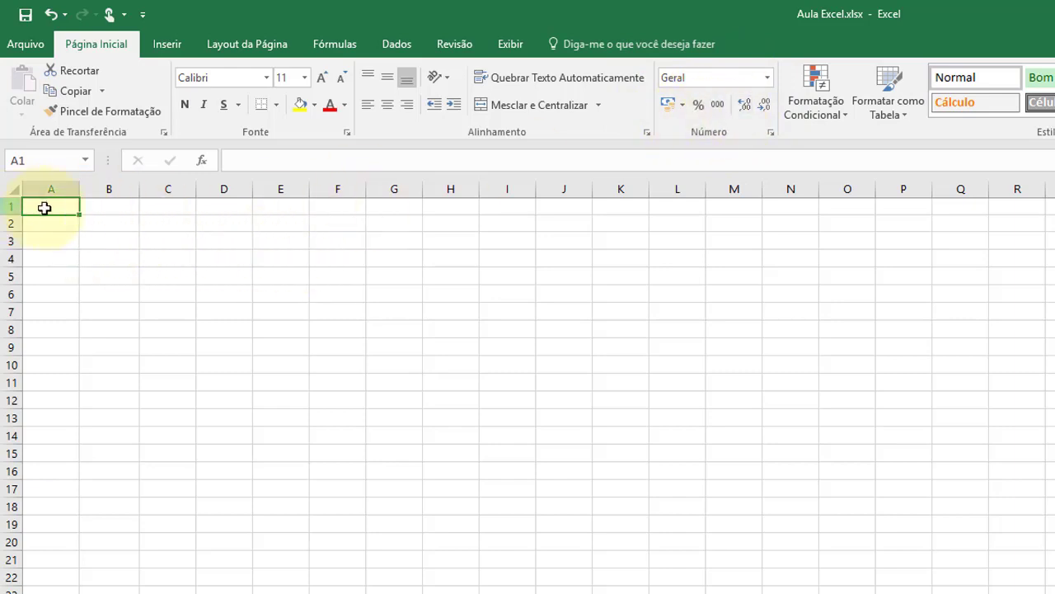
left_click(115, 207)
left_click(59, 204)
left_click(101, 207)
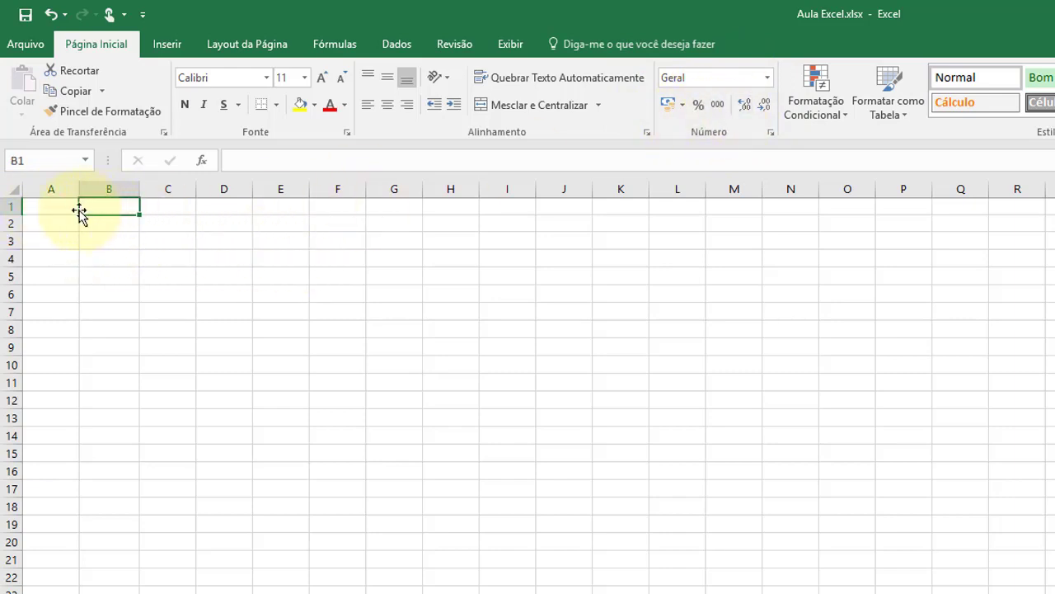
left_click(64, 209)
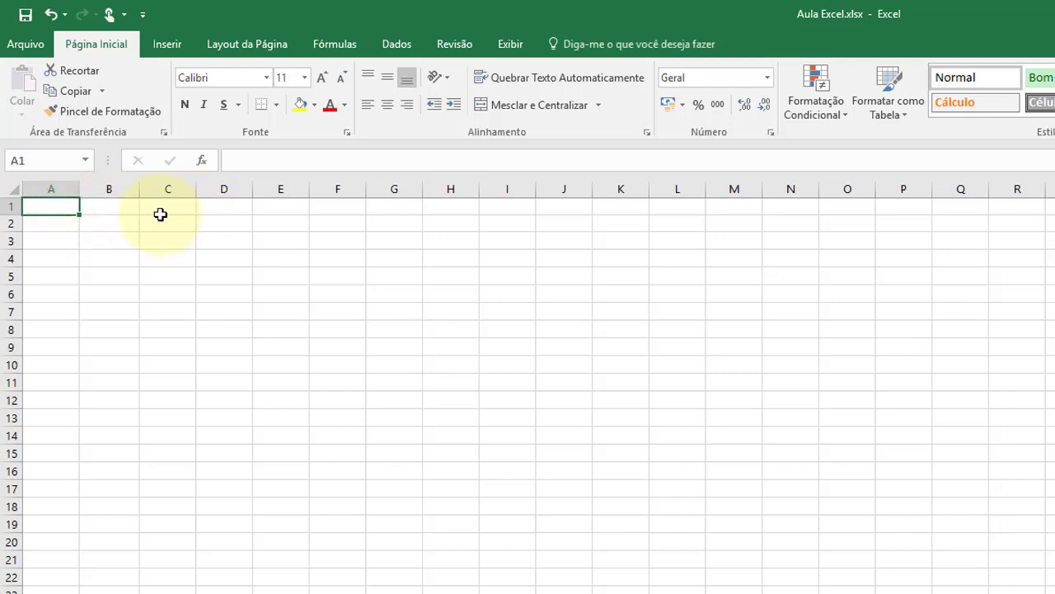
Step: Enter 2,5 in A1 and 1.500 in A2
type("2,5")
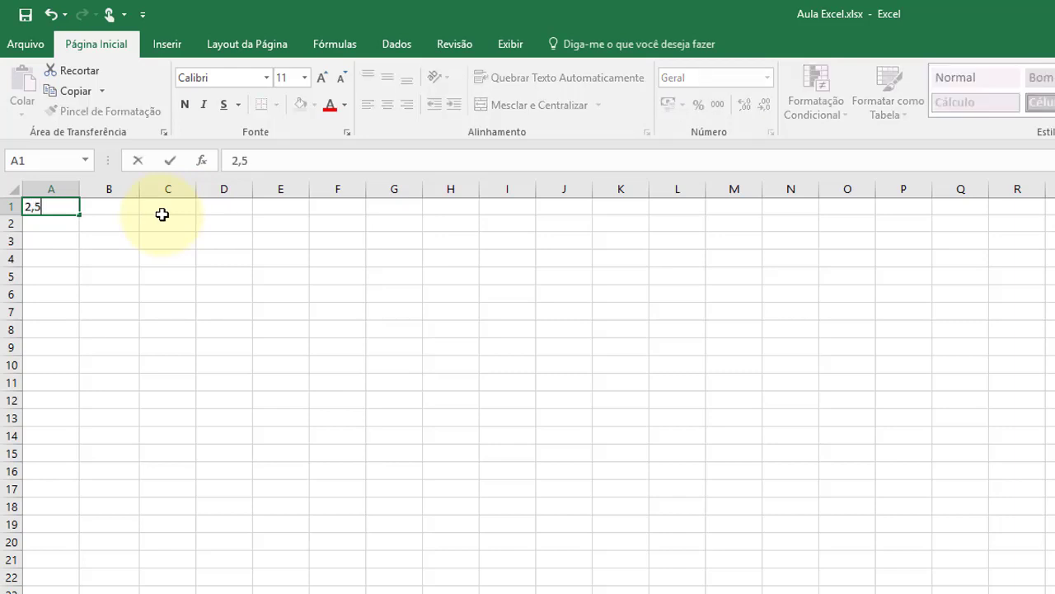
key("Return")
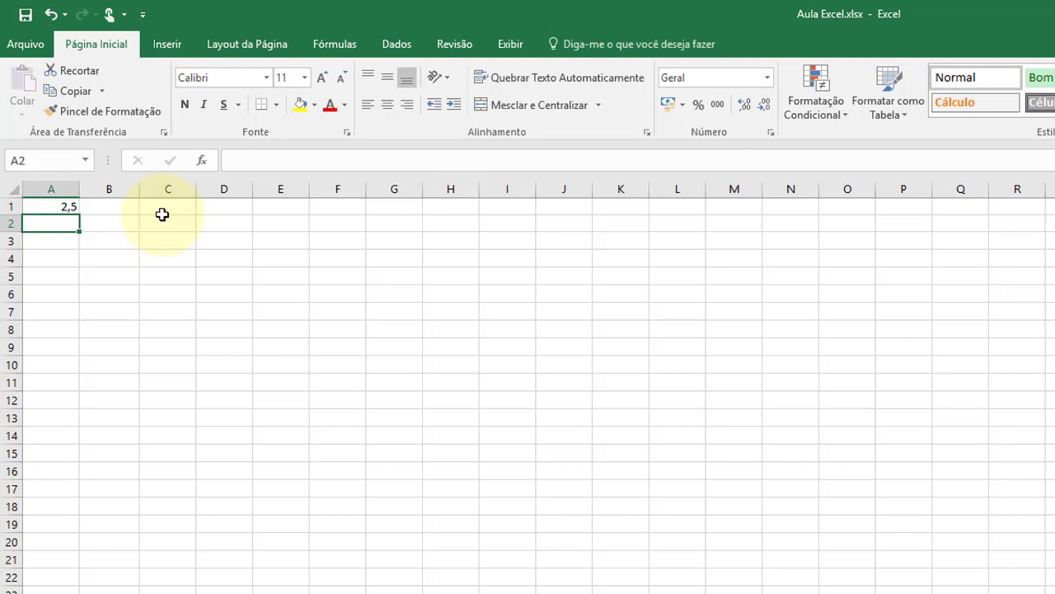
type("1.500")
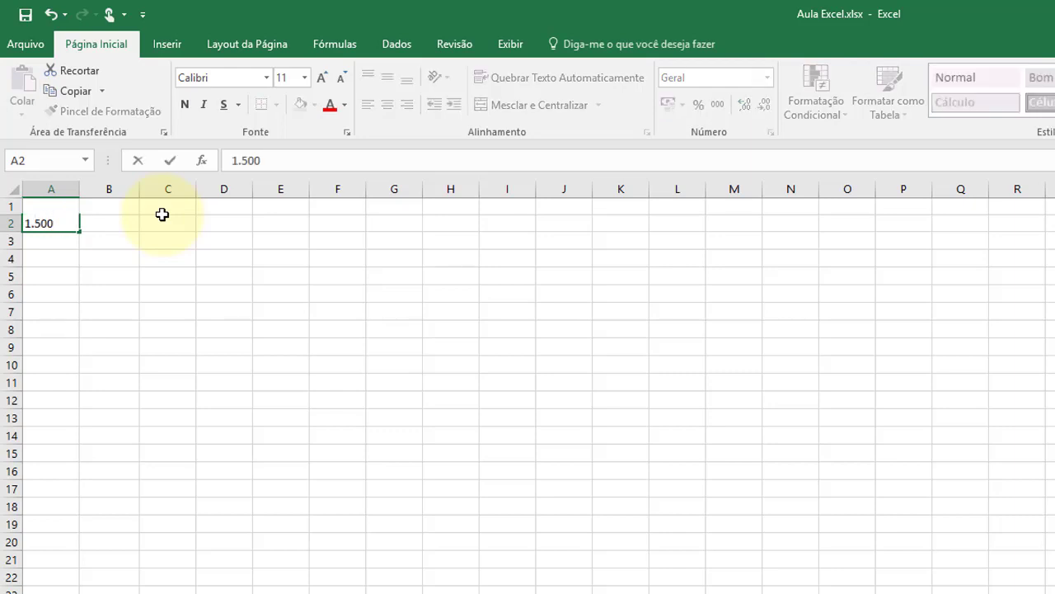
key("Return")
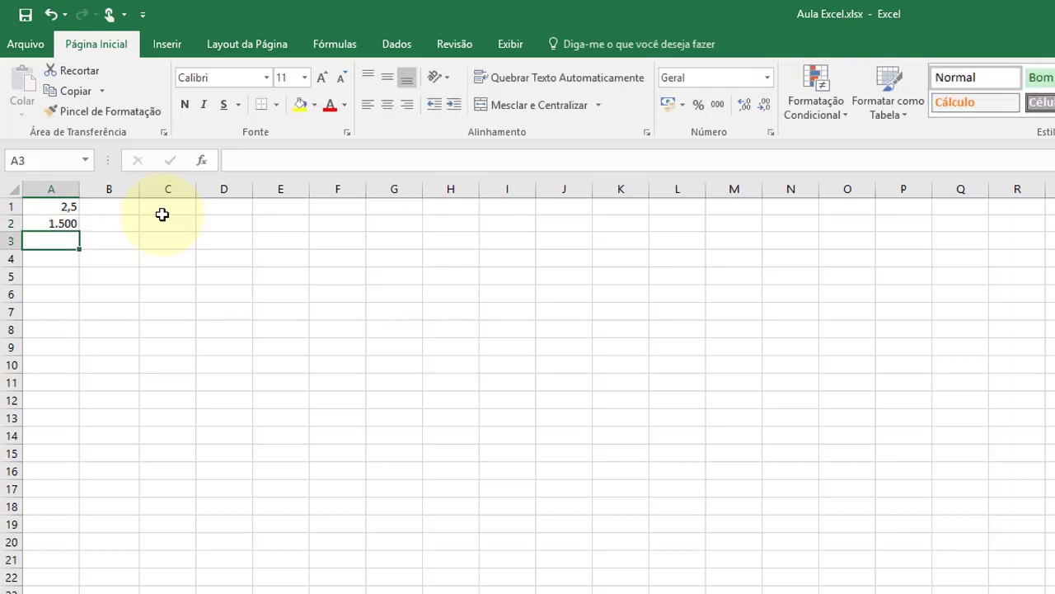
Step: Check the stored values in A1 and A2
left_click(66, 223)
left_click(66, 206)
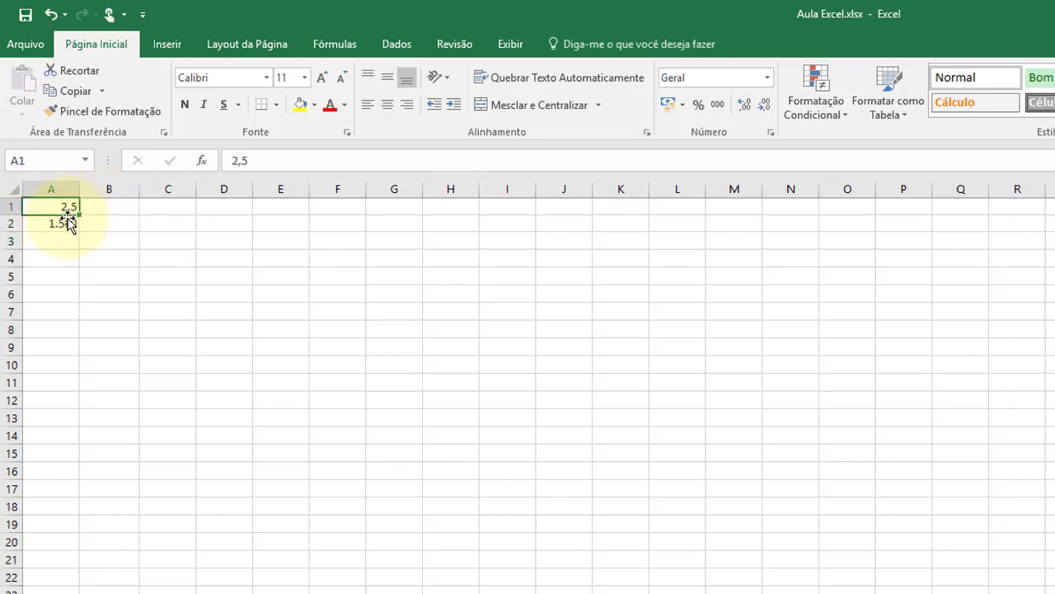
left_click(69, 222)
left_click(66, 207)
left_click(71, 222)
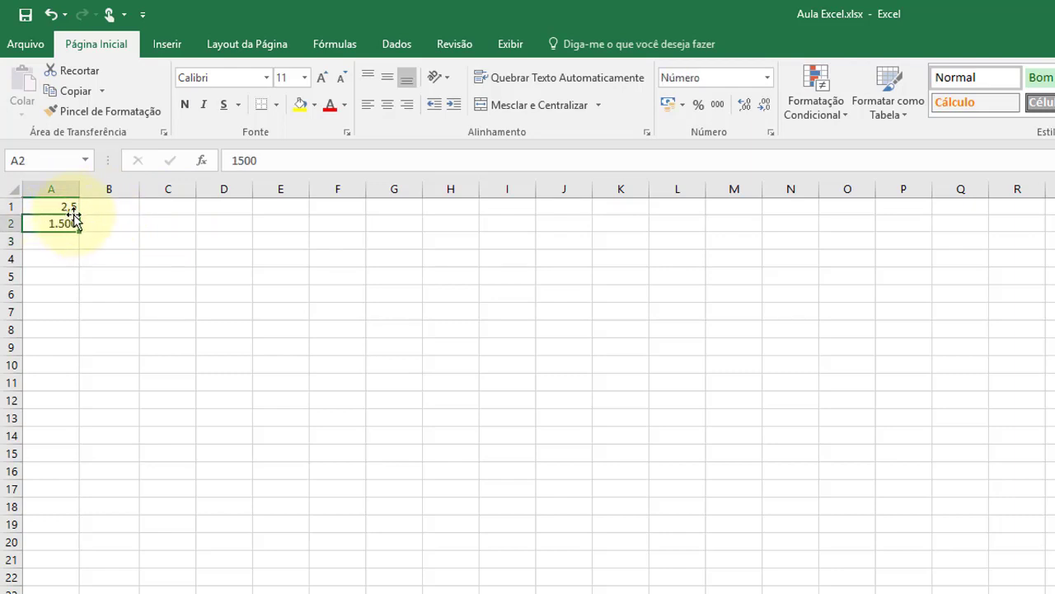
left_click(71, 206)
left_click(156, 206)
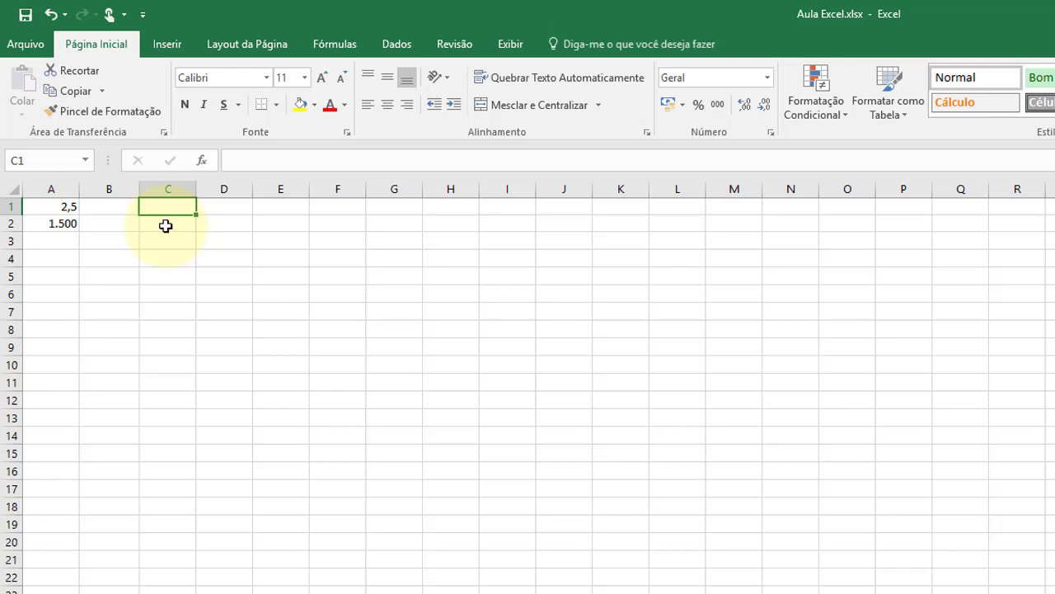
Step: Enter 1000 in C1, 1500 in C2 and 2750 in C3
type("1000")
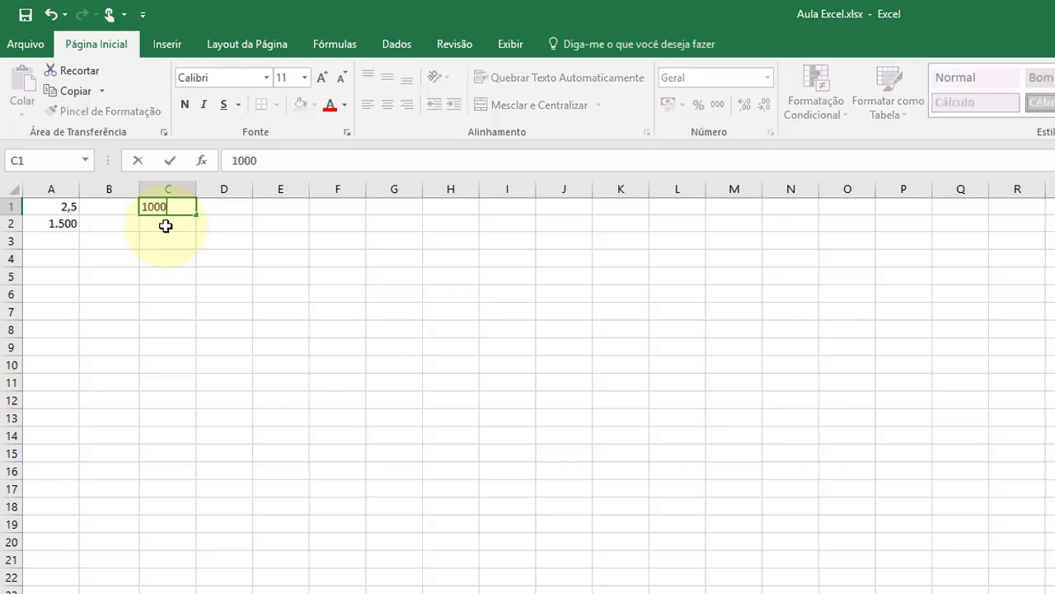
key("Return")
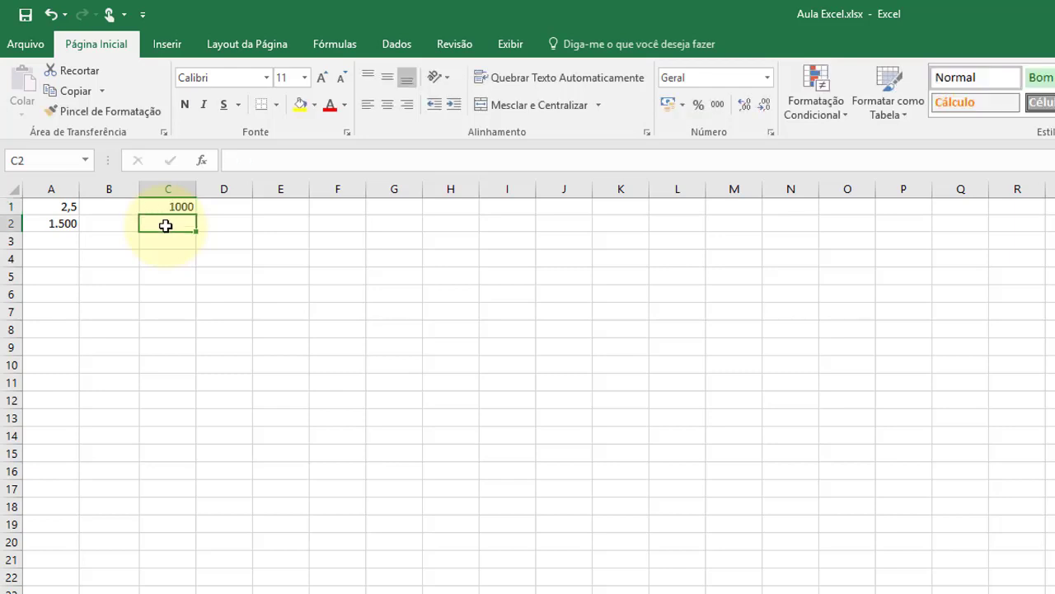
type("1500")
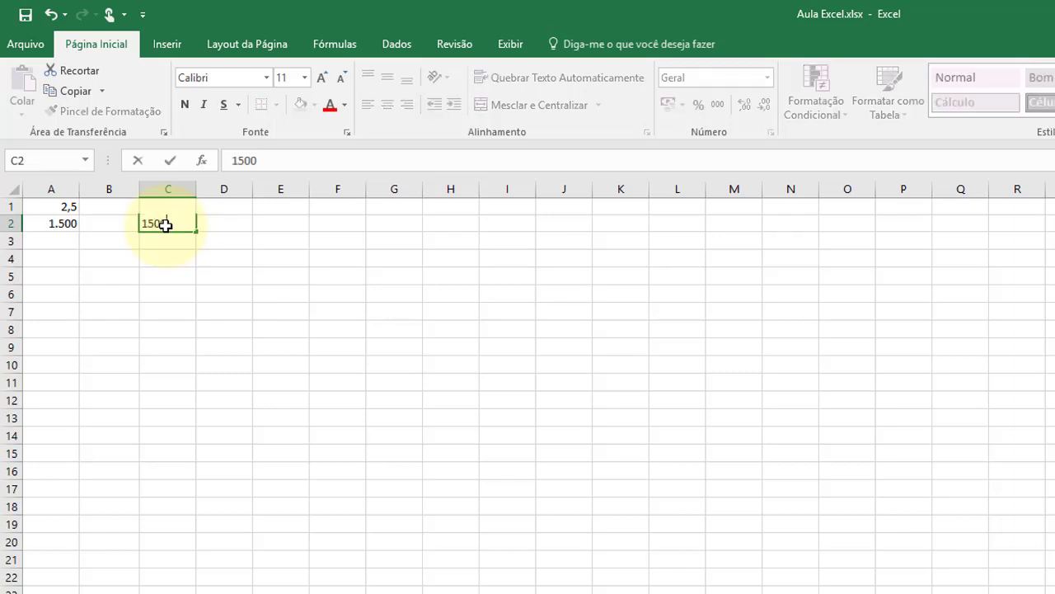
key("Return")
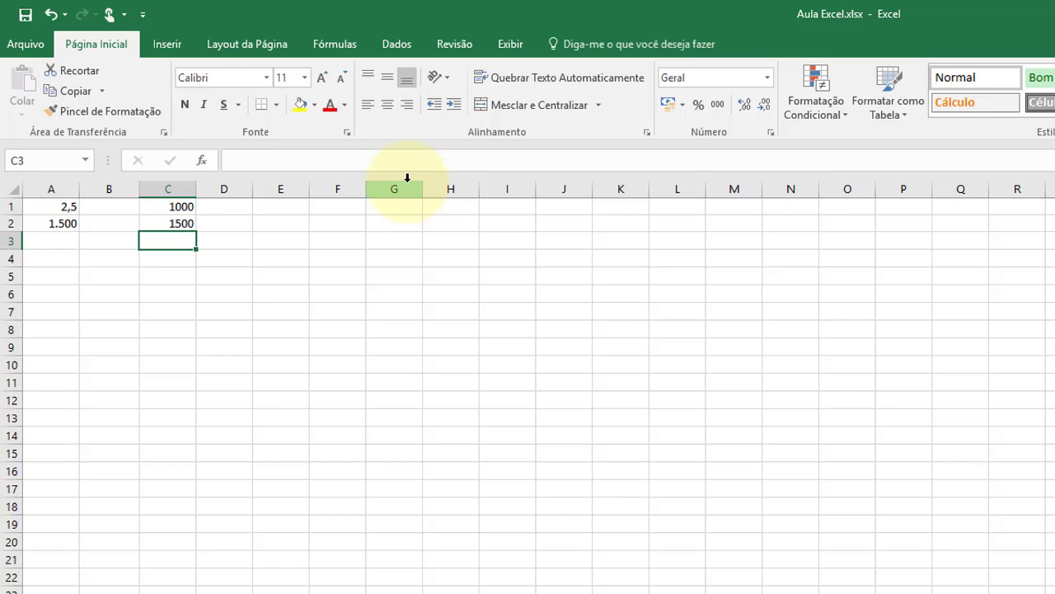
type("2750")
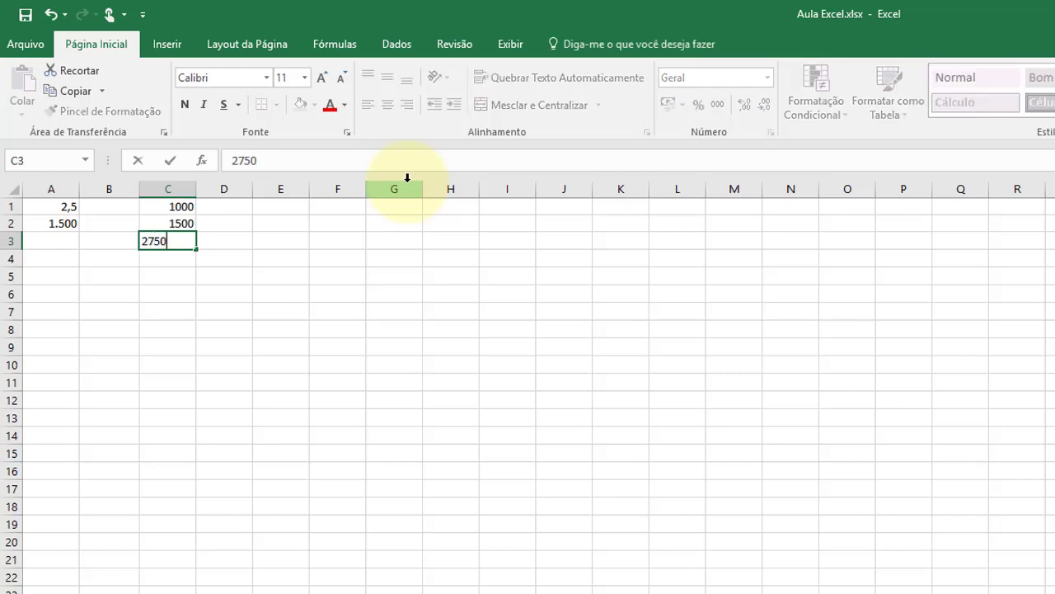
key("Return")
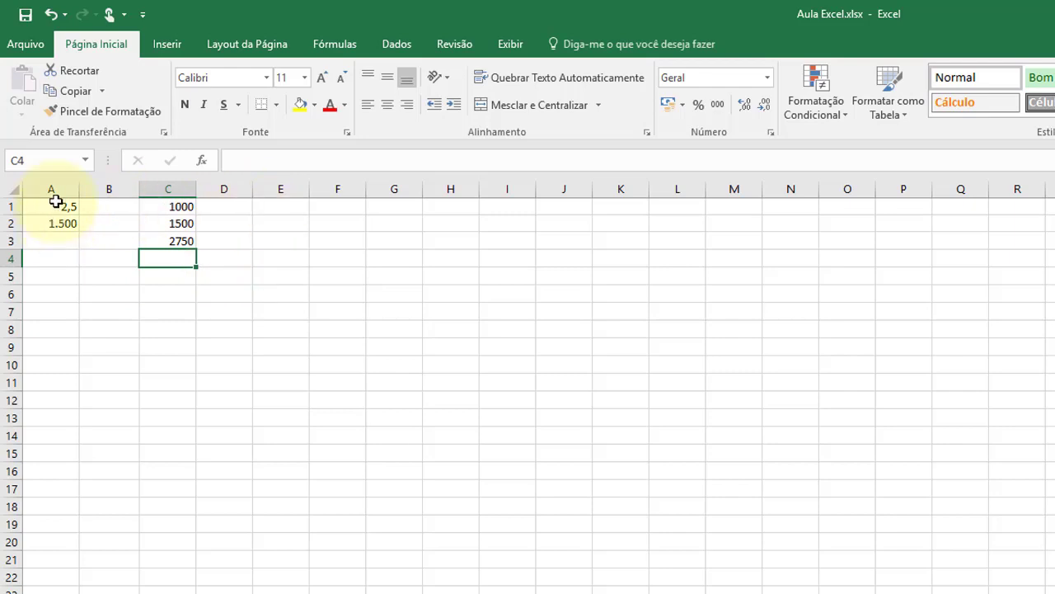
Step: Select the range A1:A2
left_click_drag(55, 202, 56, 228)
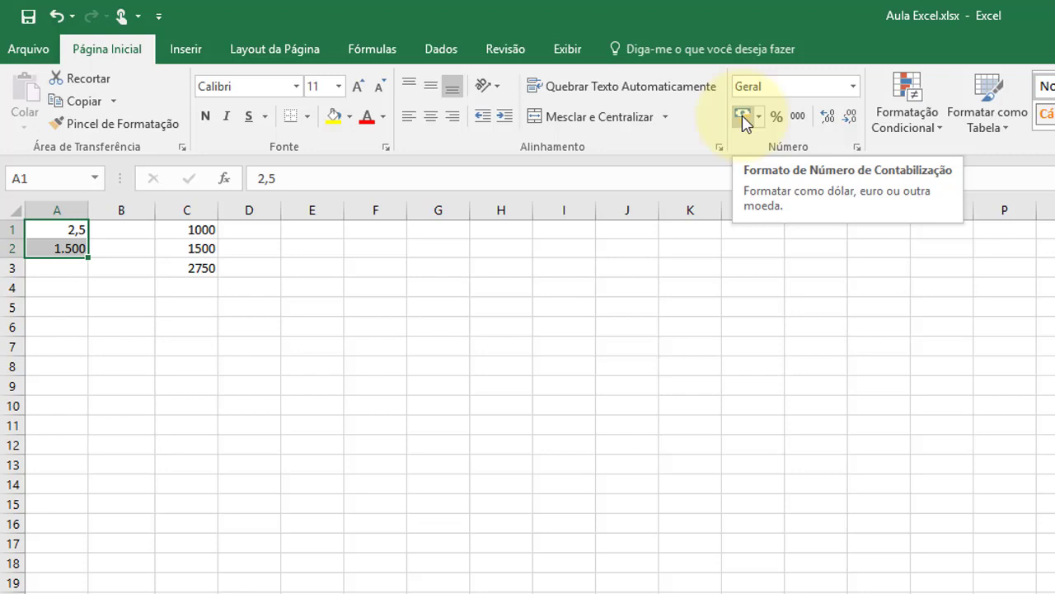
Step: Apply the Accounting number format to A1:A2 so A1 shows R$ 2,50
left_click(741, 116)
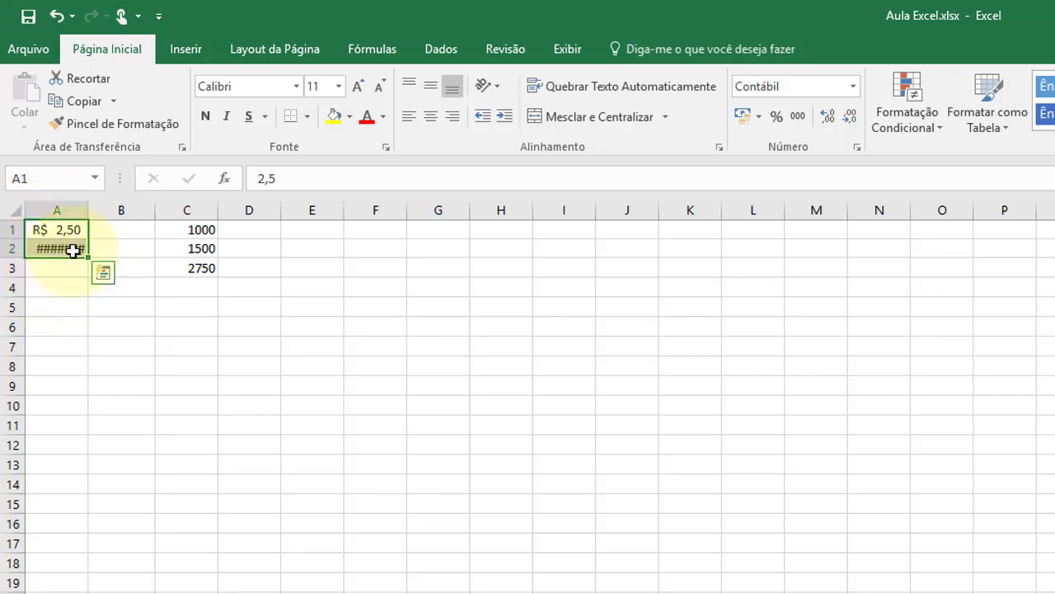
left_click(47, 270)
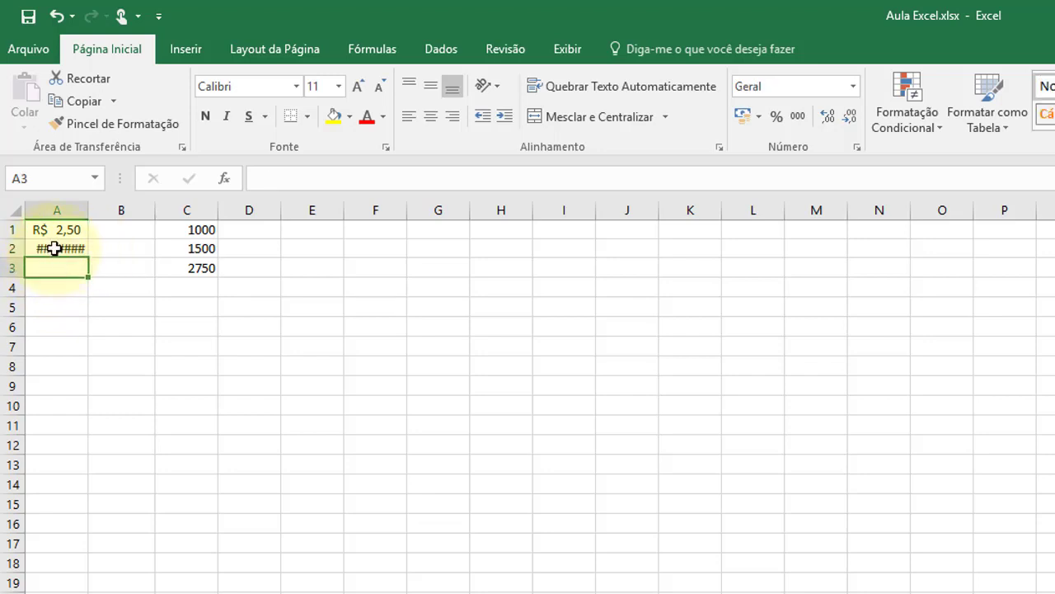
left_click(53, 247)
left_click(59, 268)
left_click(60, 248)
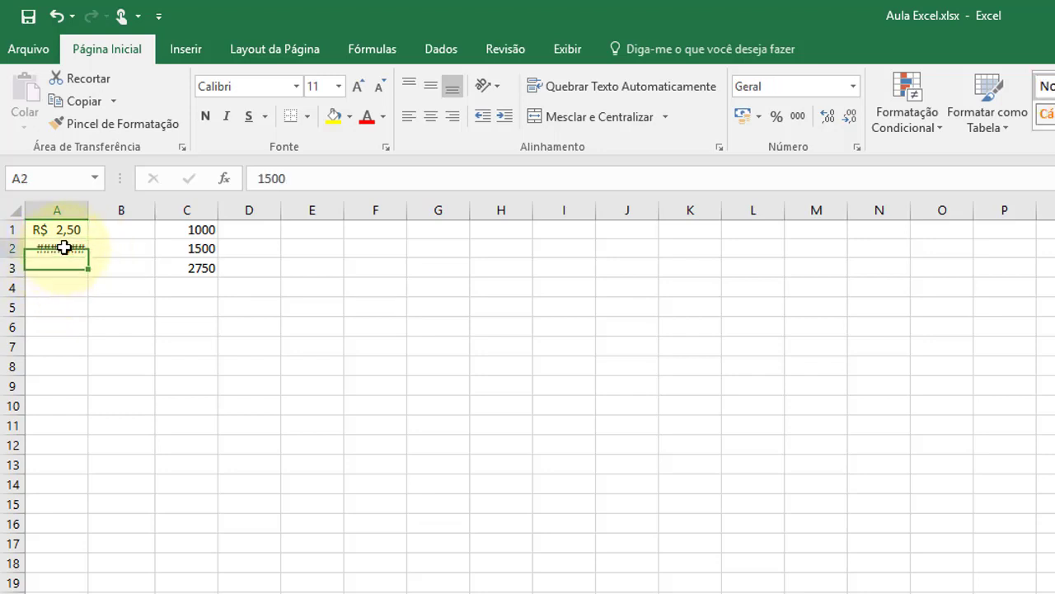
left_click(71, 262)
left_click(71, 252)
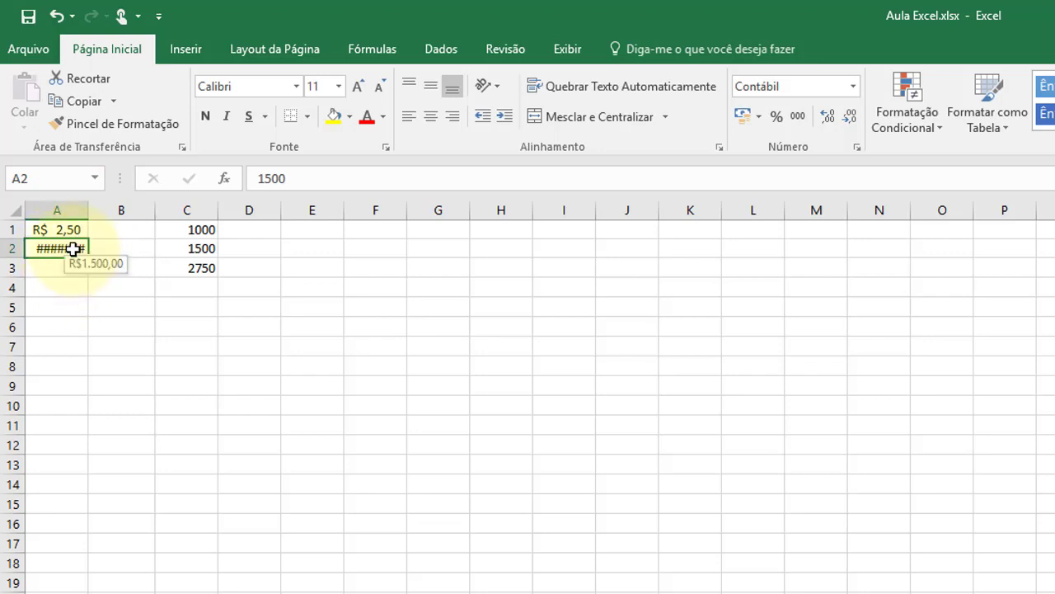
Step: Resize column A to fit R$ 1.500,00 snugly, then reselect A1:A2
double_click(88, 210)
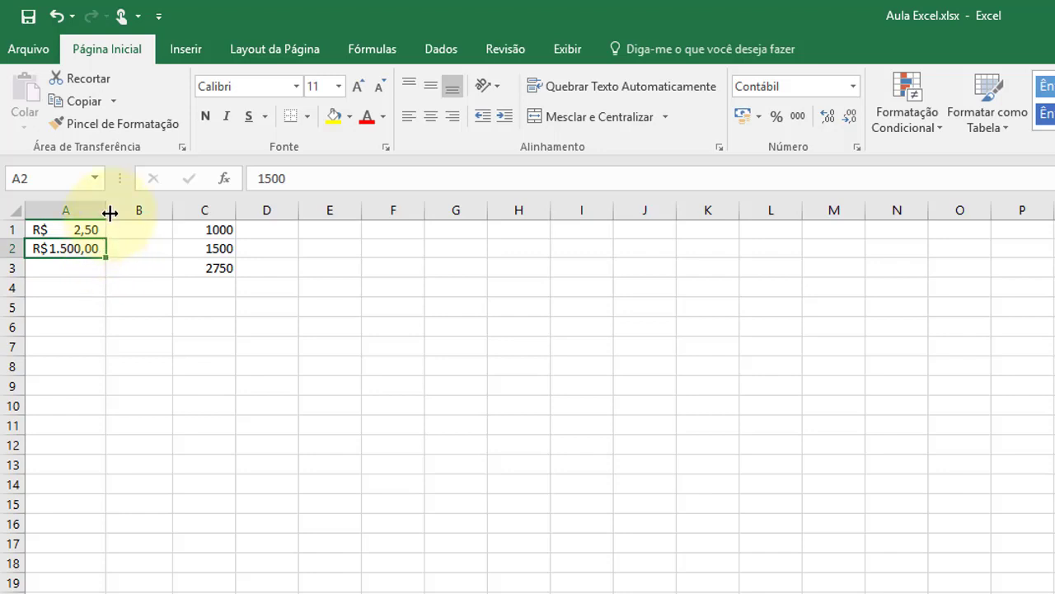
left_click_drag(108, 216, 214, 212)
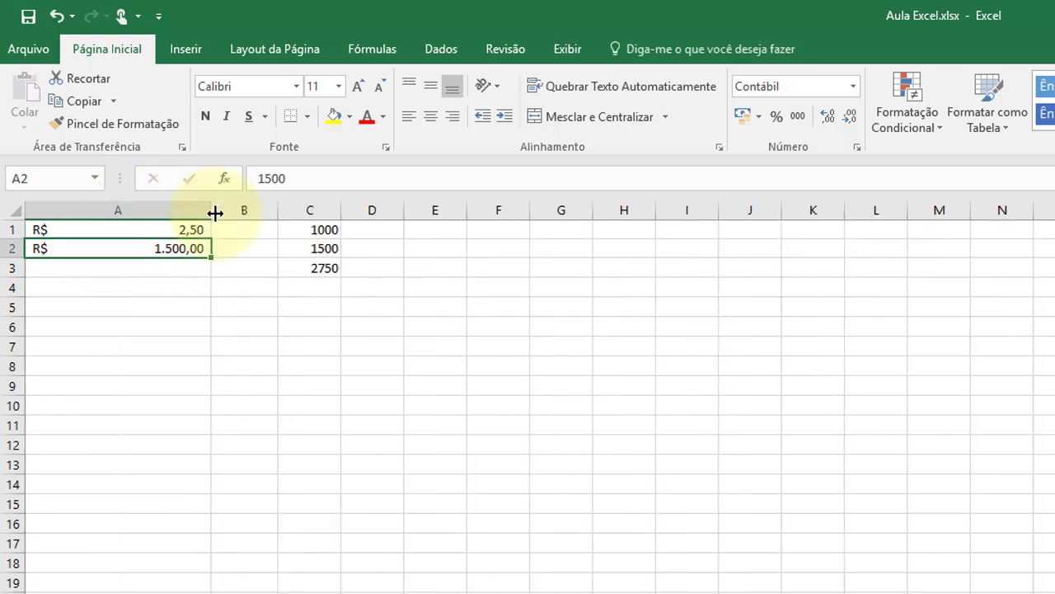
left_click(76, 322)
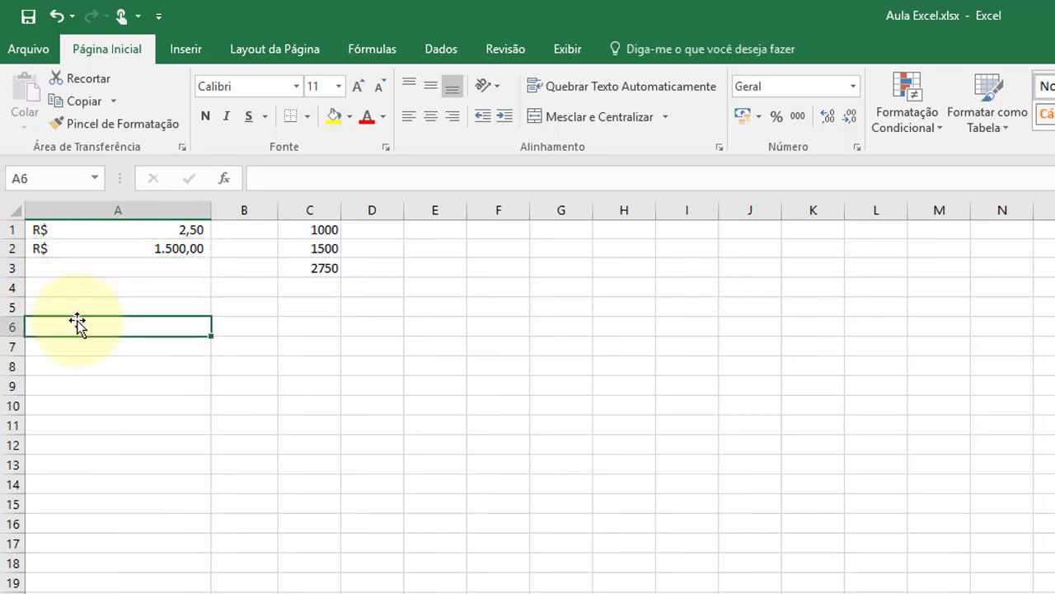
left_click(72, 229)
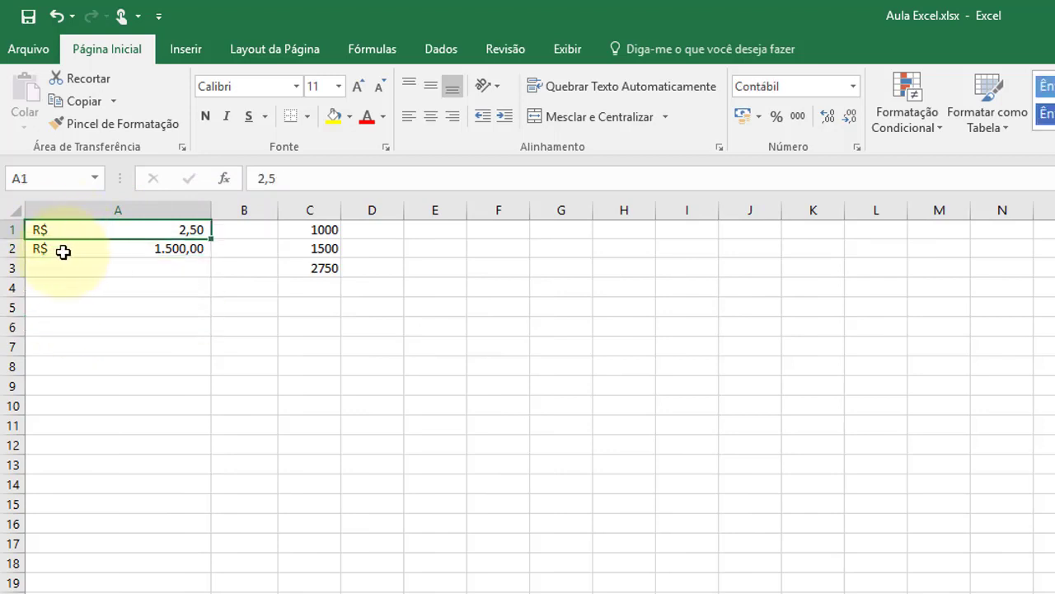
left_click(64, 250)
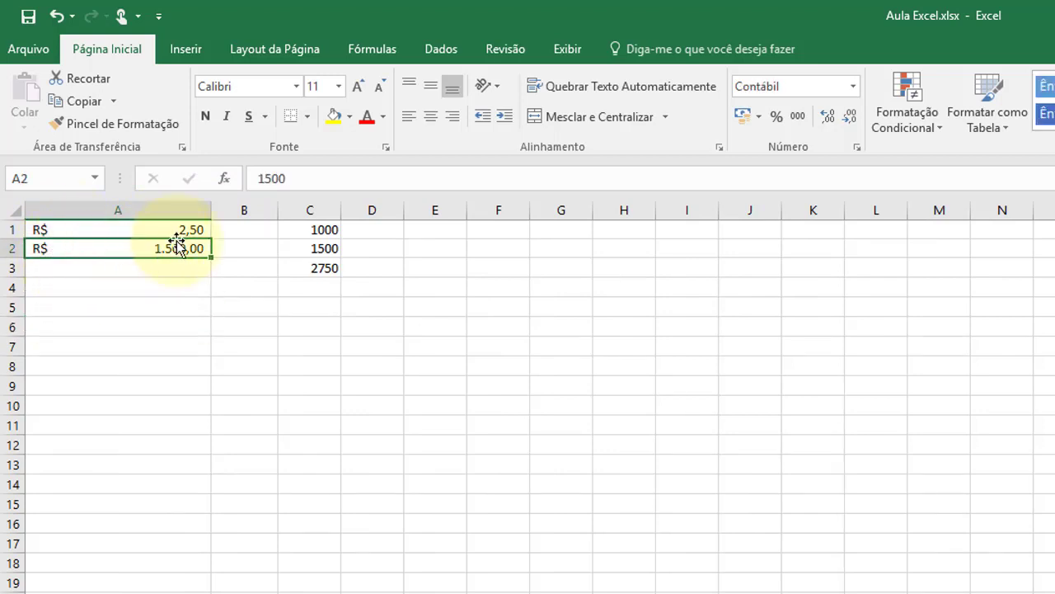
left_click_drag(211, 211, 128, 195)
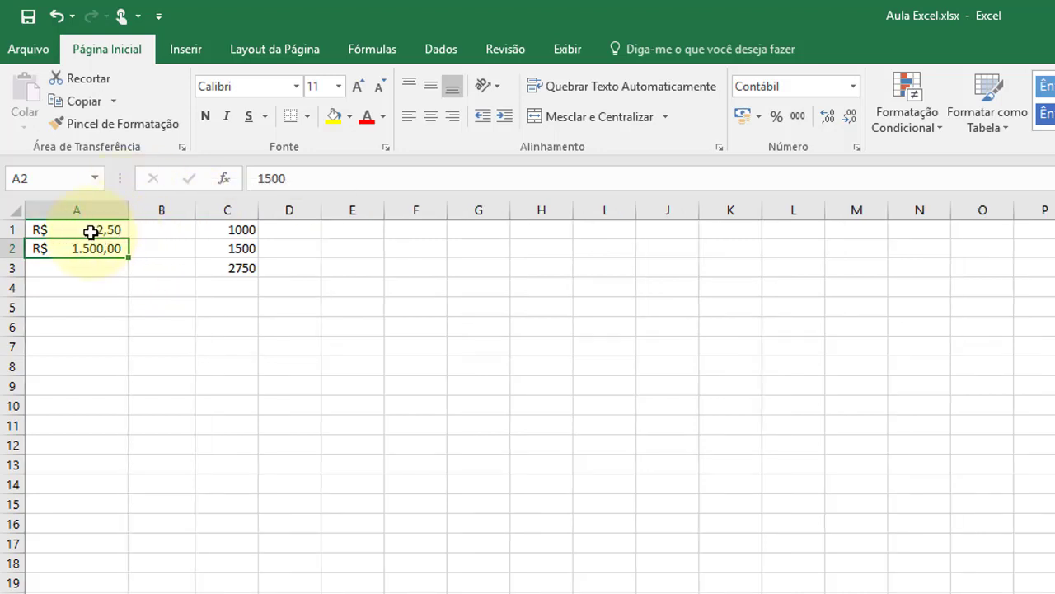
left_click_drag(90, 231, 85, 255)
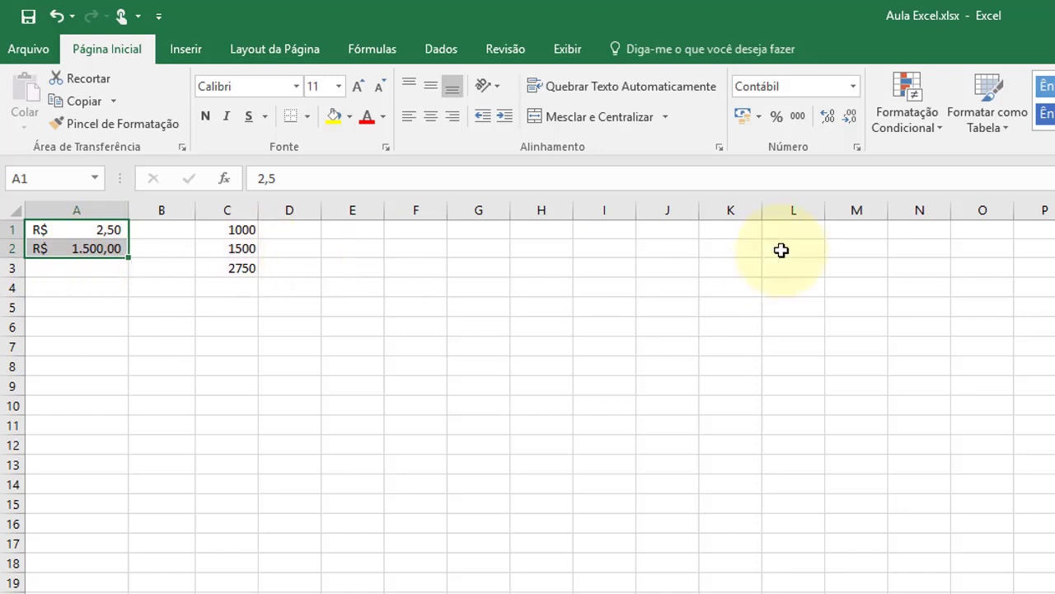
left_click(758, 116)
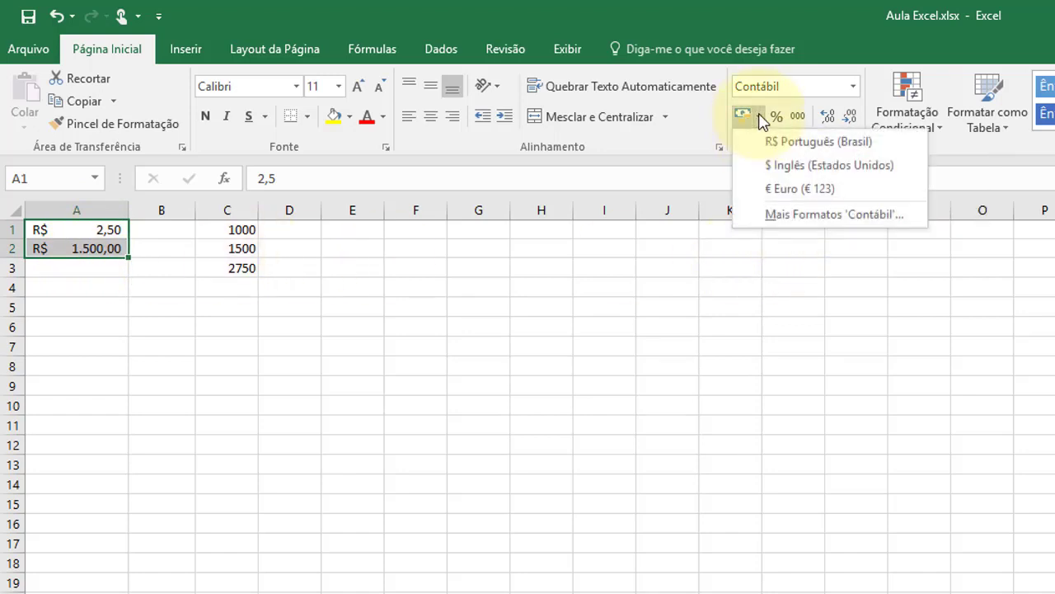
left_click(786, 172)
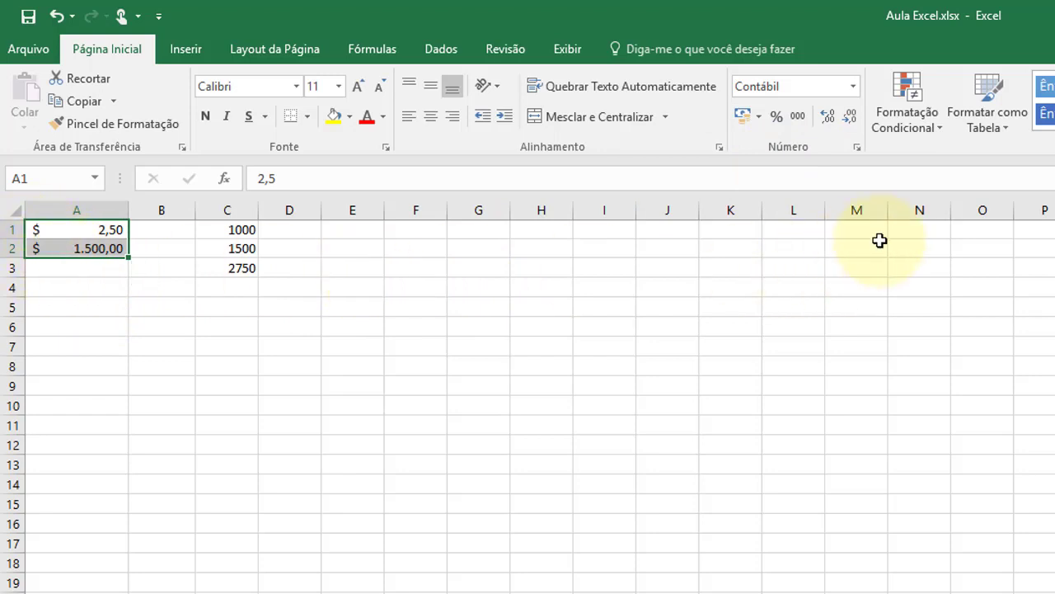
left_click(760, 116)
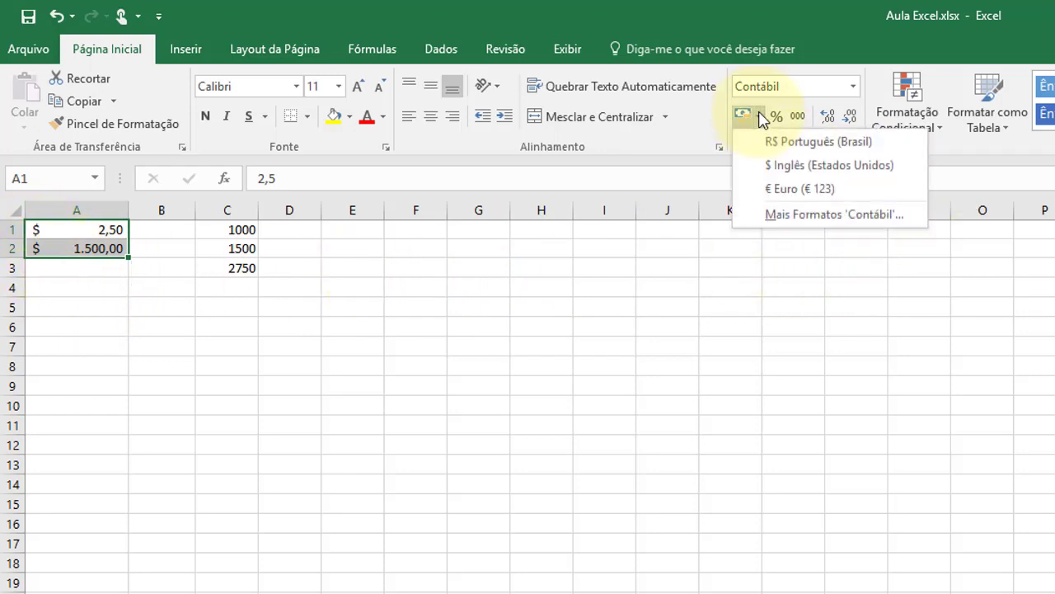
left_click(778, 189)
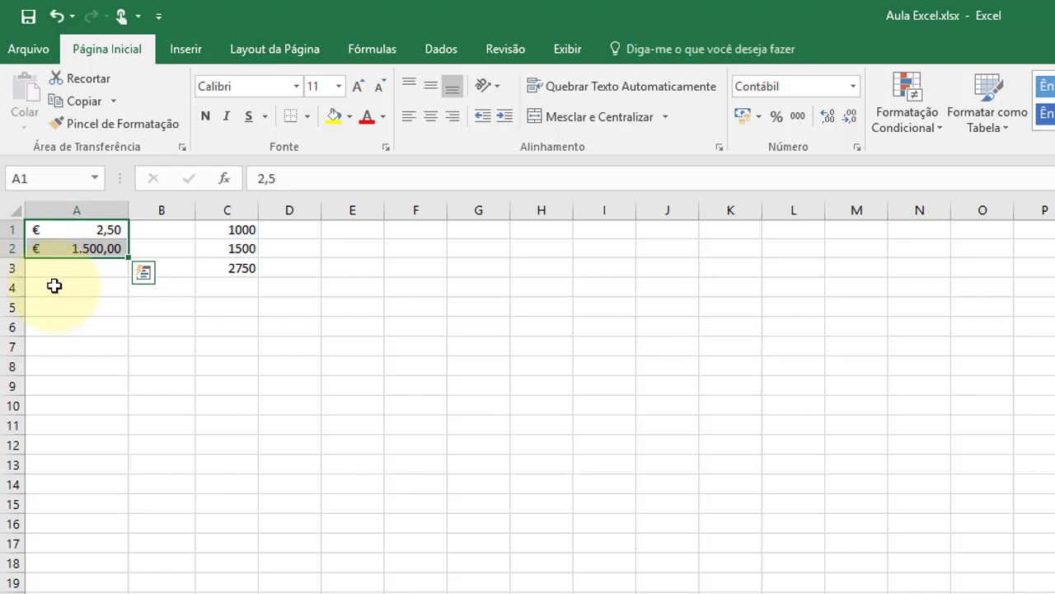
left_click(57, 265)
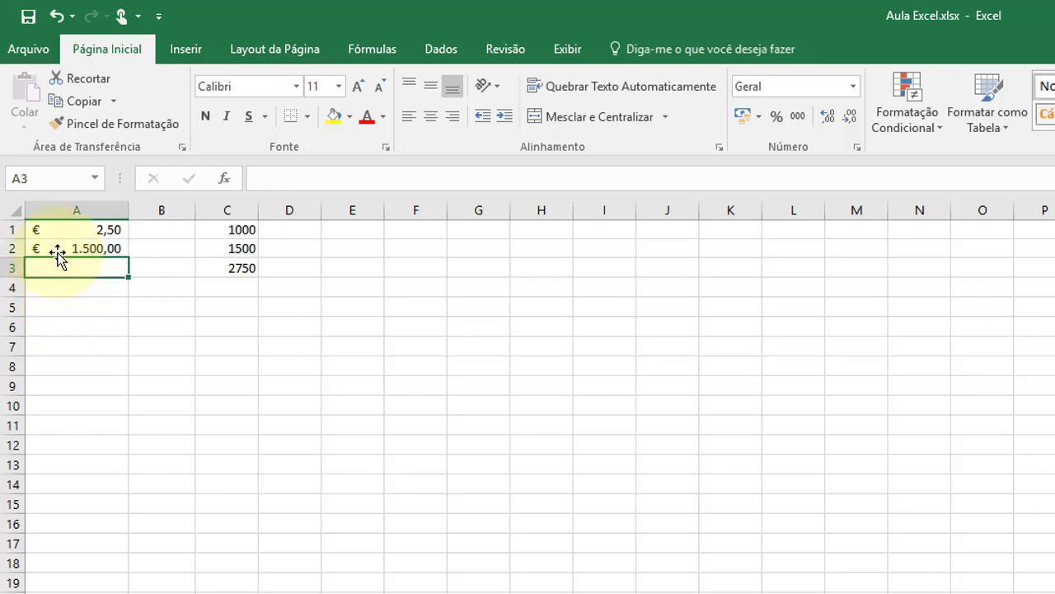
left_click_drag(61, 231, 78, 244)
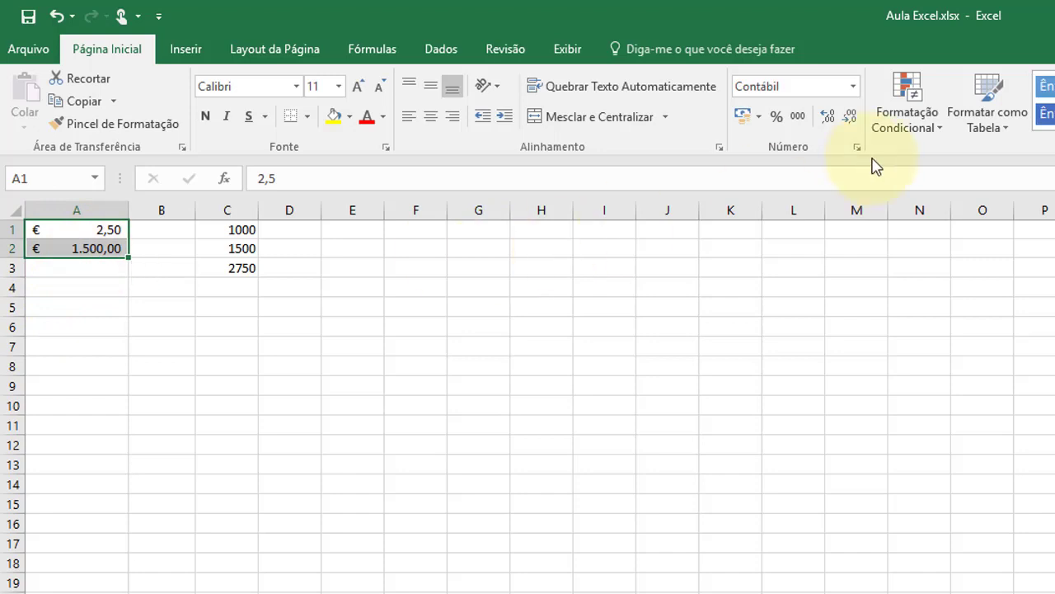
left_click(759, 117)
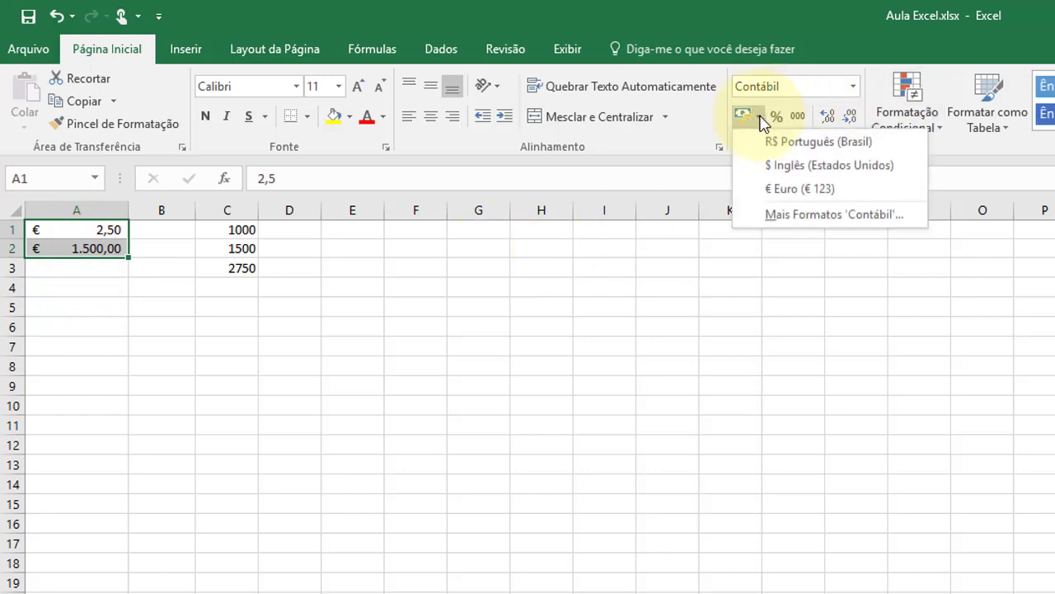
left_click(775, 145)
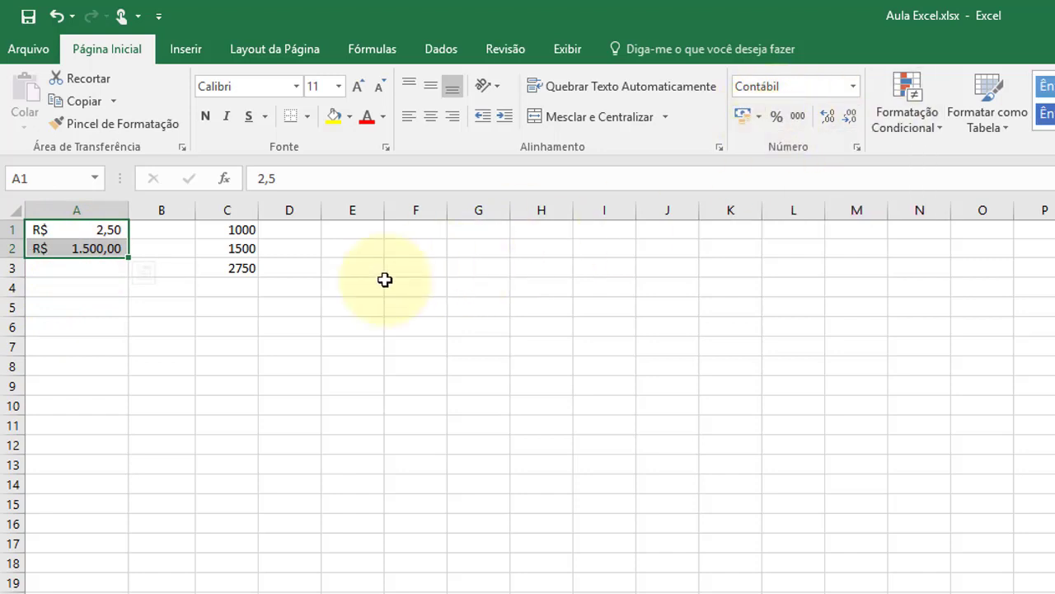
left_click(760, 119)
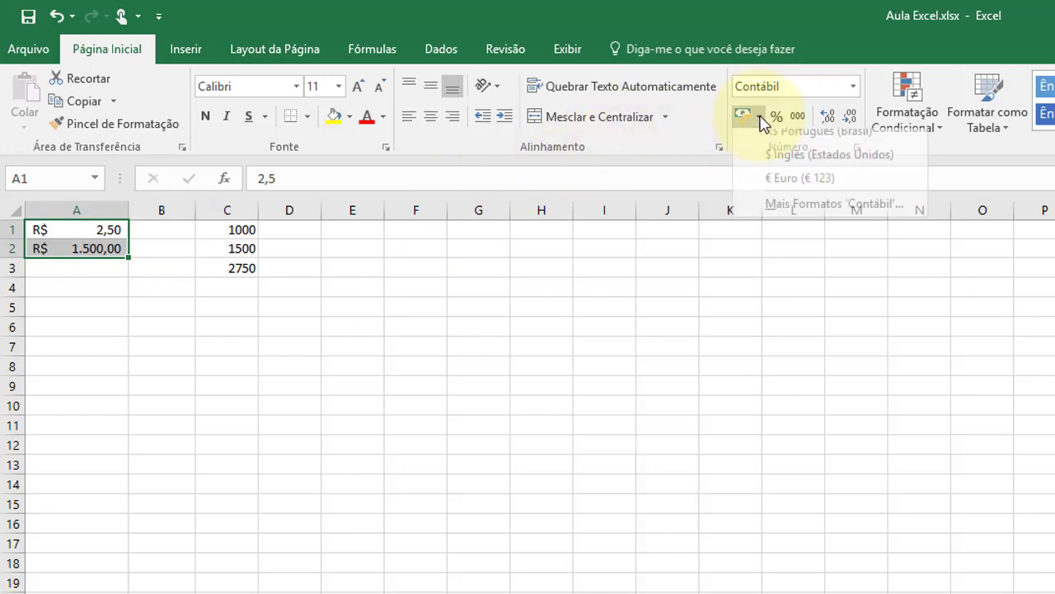
left_click(787, 216)
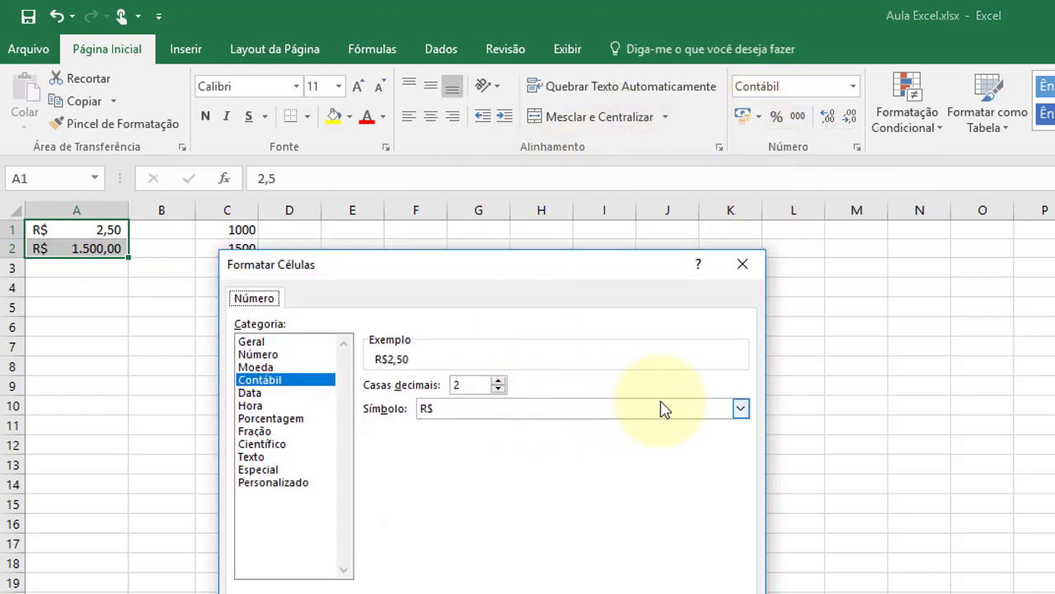
left_click(668, 409)
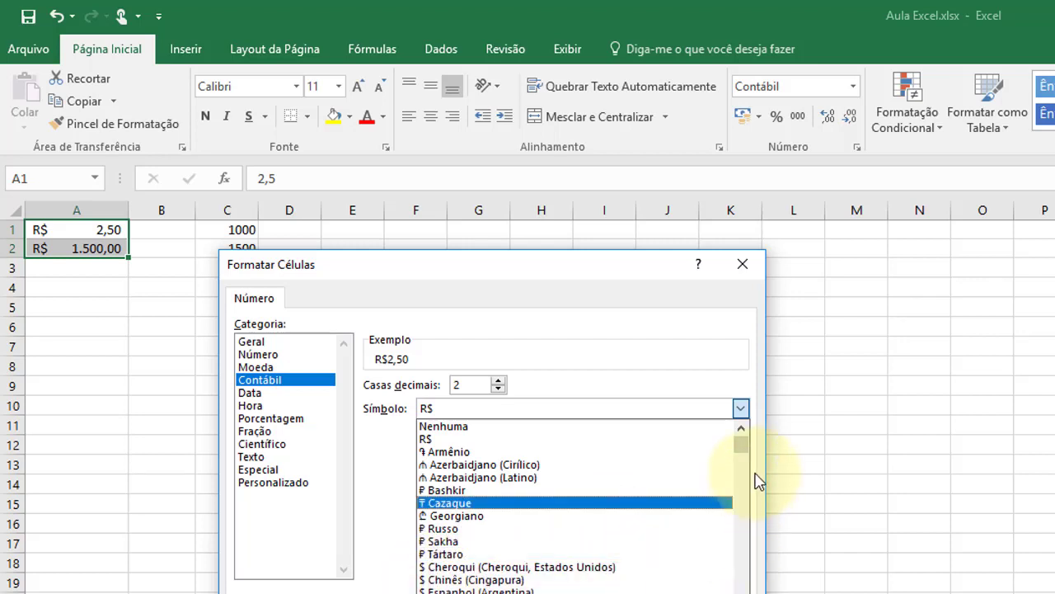
left_click_drag(743, 445, 744, 476)
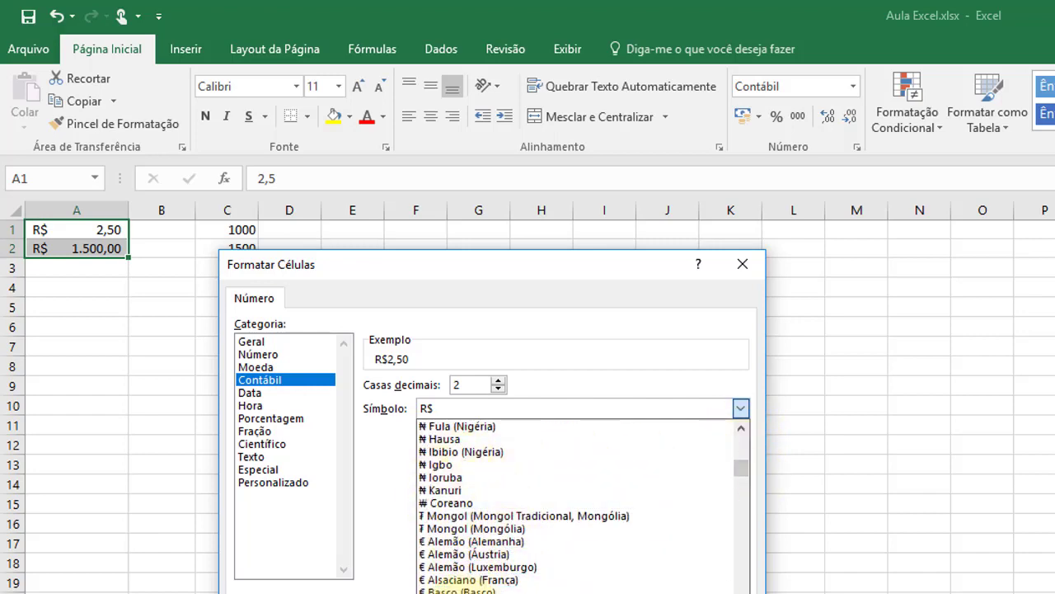
mouse_move(741, 469)
left_mouse_down()
mouse_move(742, 592)
mouse_move(757, 424)
left_mouse_up()
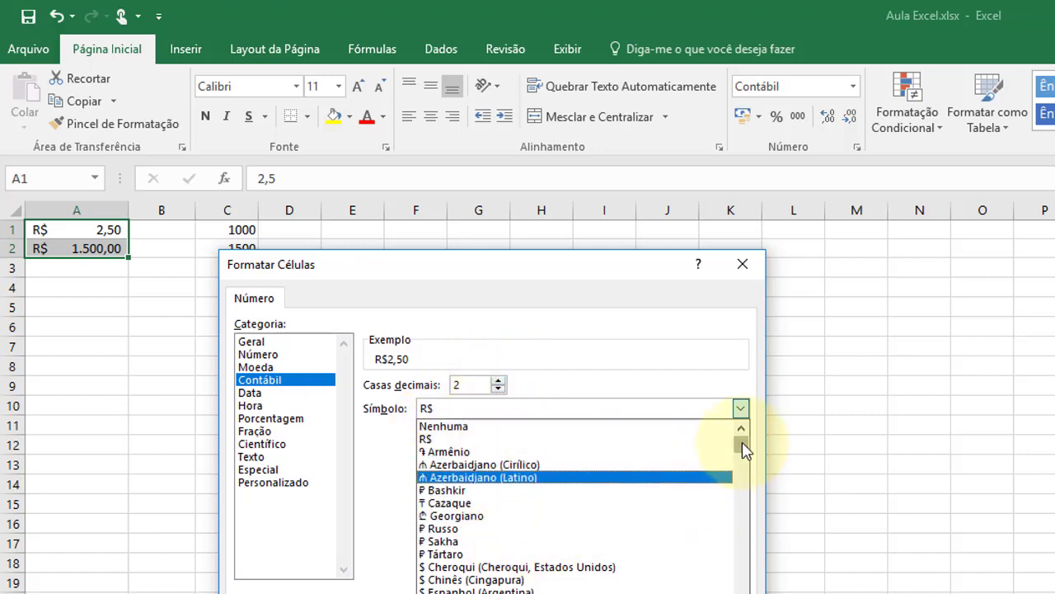
mouse_move(744, 449)
left_mouse_down()
mouse_move(754, 513)
mouse_move(749, 431)
mouse_move(762, 505)
left_mouse_up()
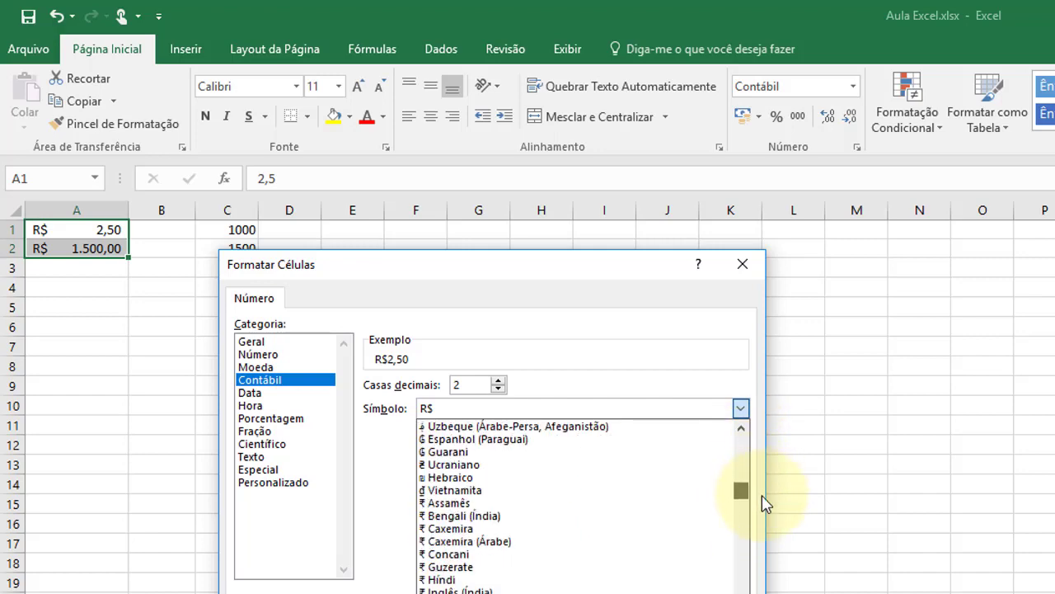
left_click(295, 514)
left_click(281, 471)
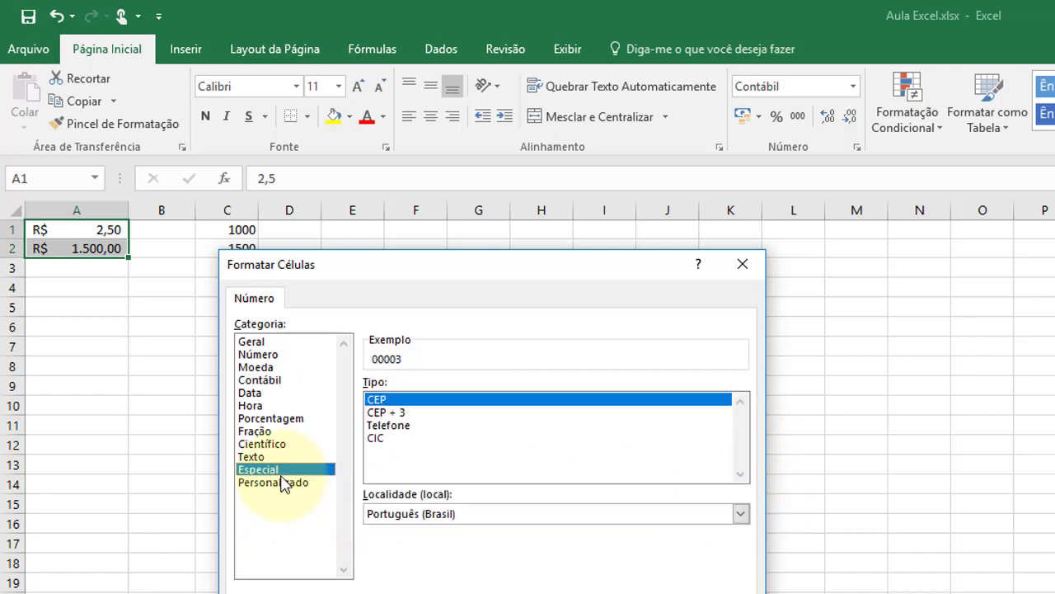
left_click(283, 483)
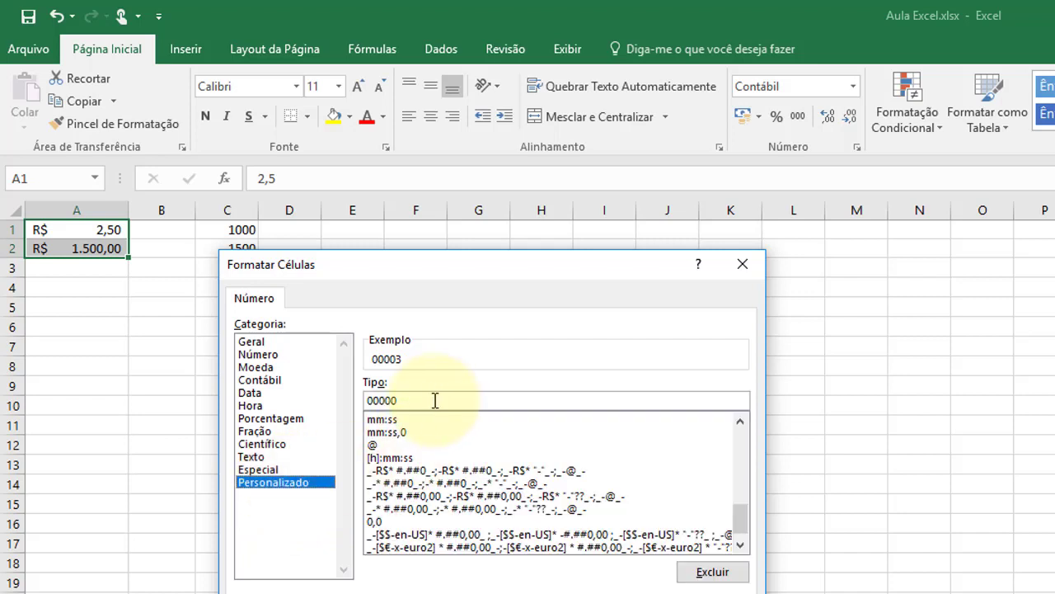
left_click_drag(426, 400, 336, 400)
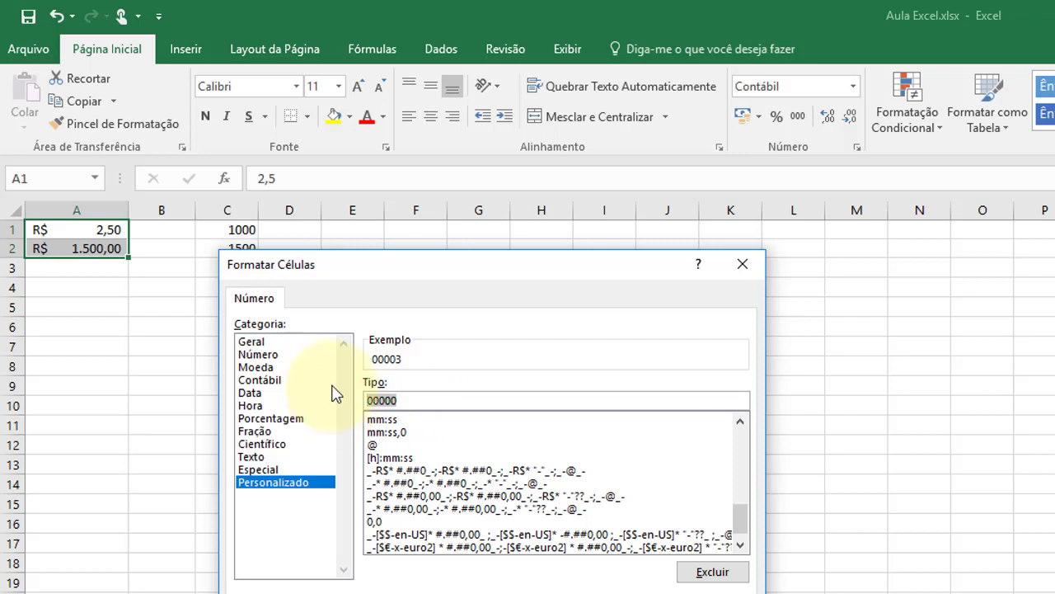
left_click(274, 381)
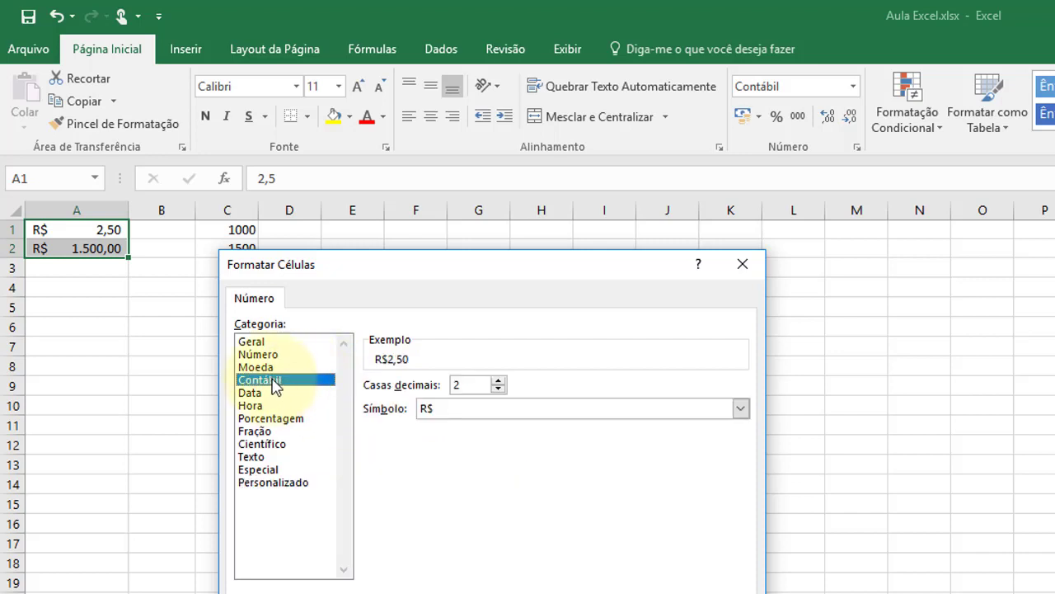
left_click(273, 369)
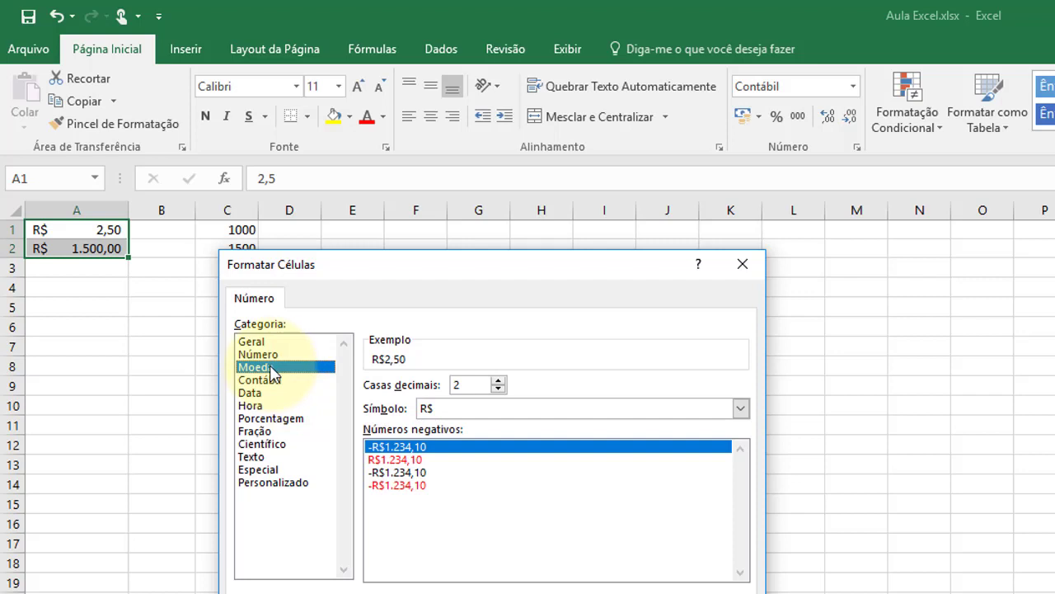
left_click(740, 410)
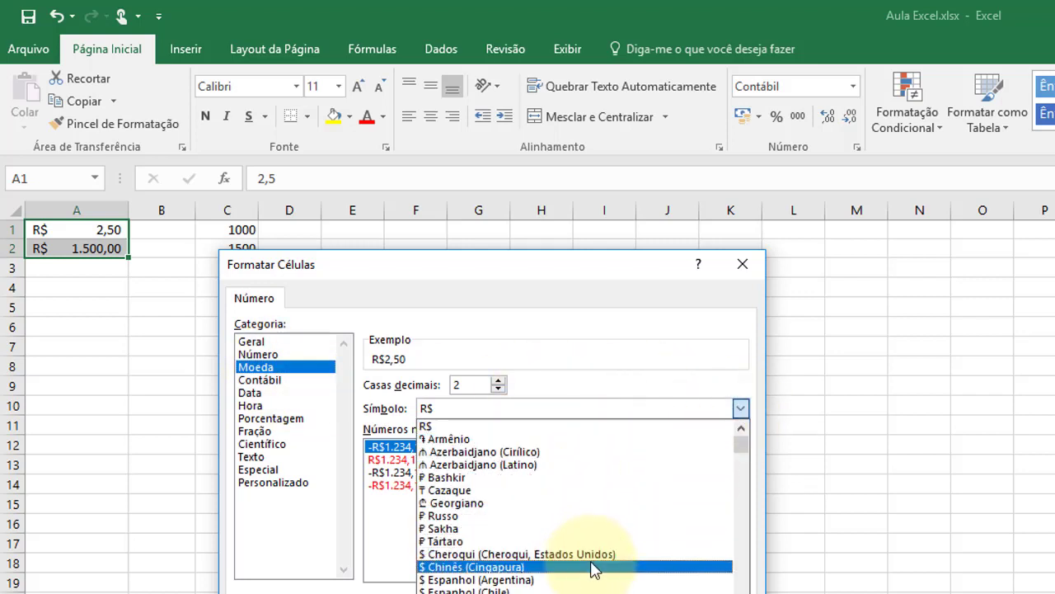
mouse_move(742, 446)
left_mouse_down()
mouse_move(753, 582)
mouse_move(744, 420)
left_mouse_up()
left_click(635, 334)
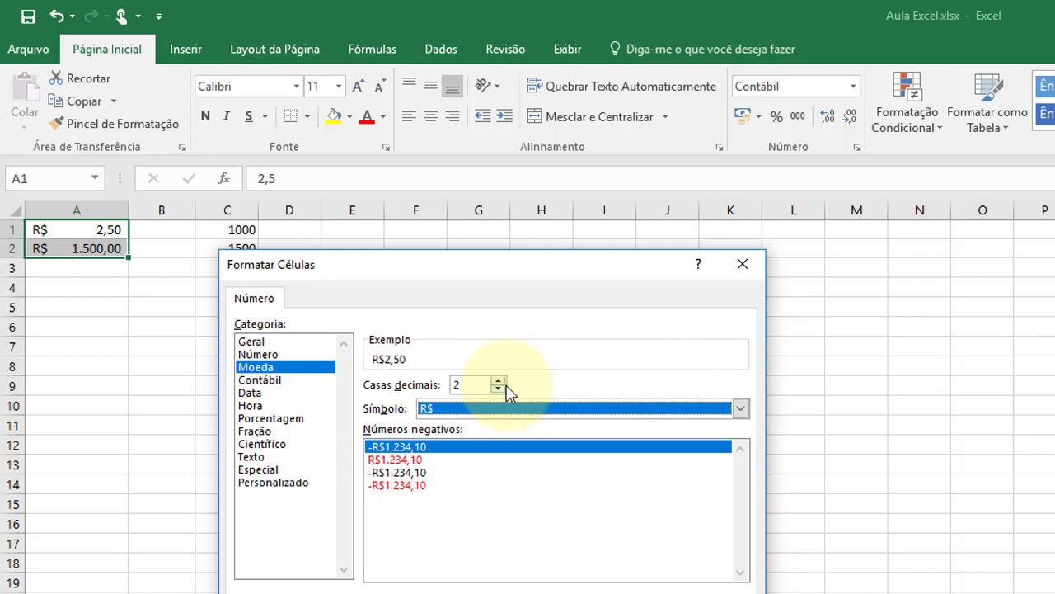
key("Return")
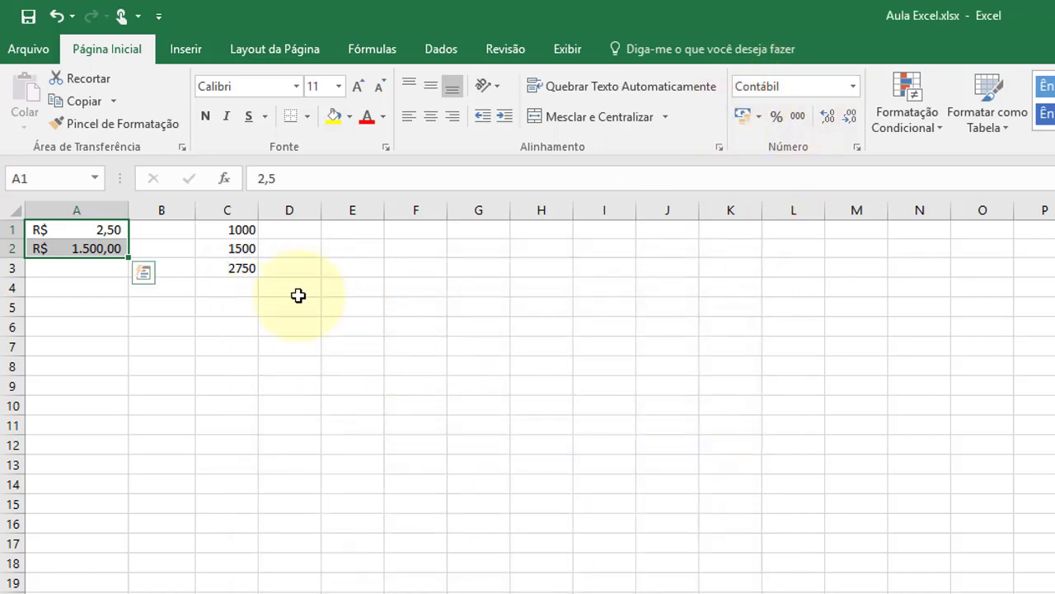
Step: Apply Separador de Milhares to C1:C3, showing 1.000,00, 1.500,00 and 2.750,00
left_click_drag(212, 224, 228, 268)
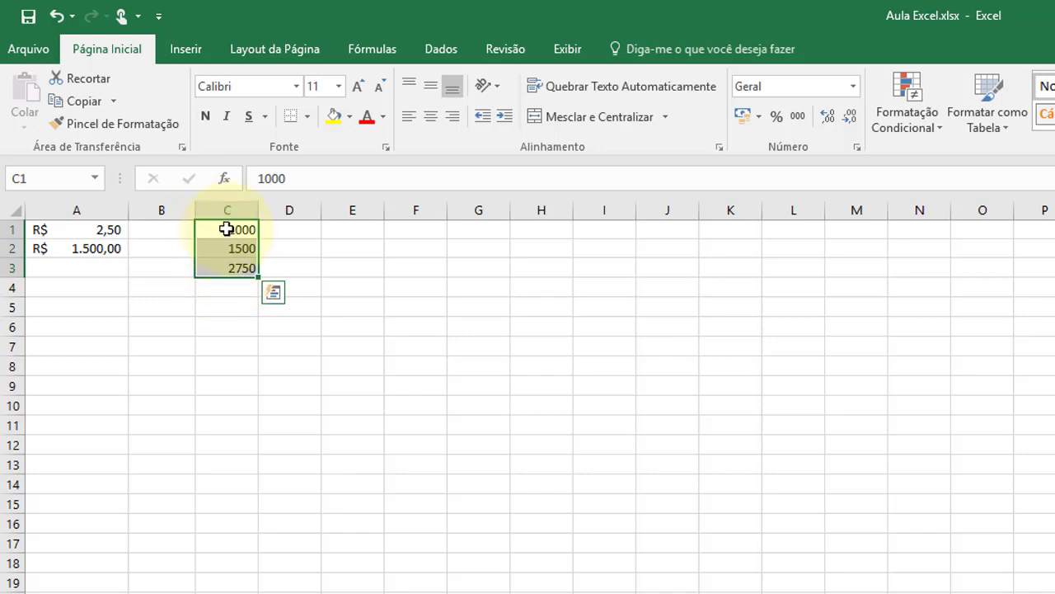
left_click(235, 325)
left_click(350, 240)
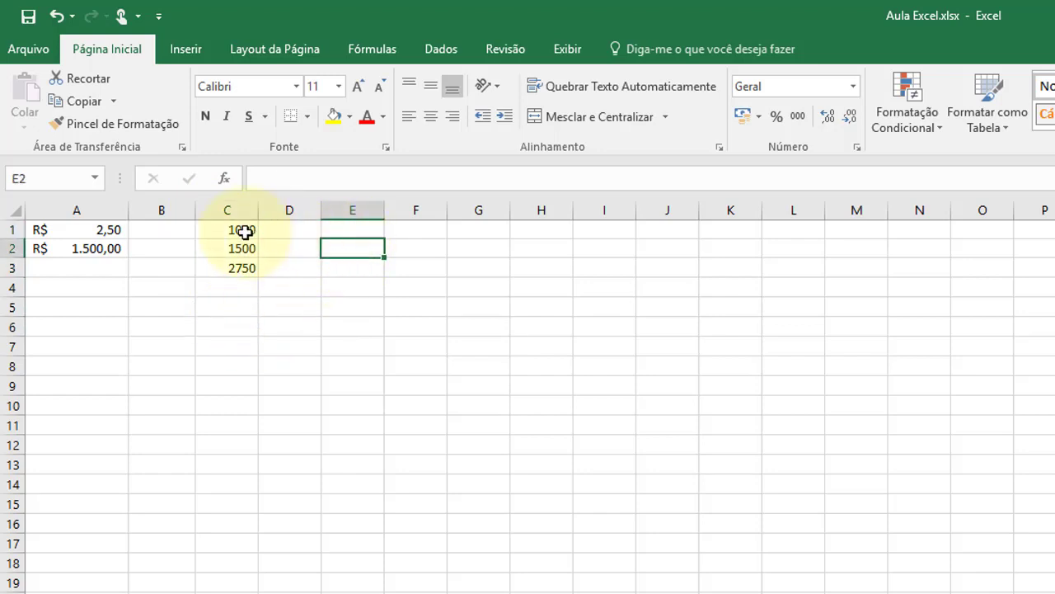
left_click_drag(244, 228, 236, 271)
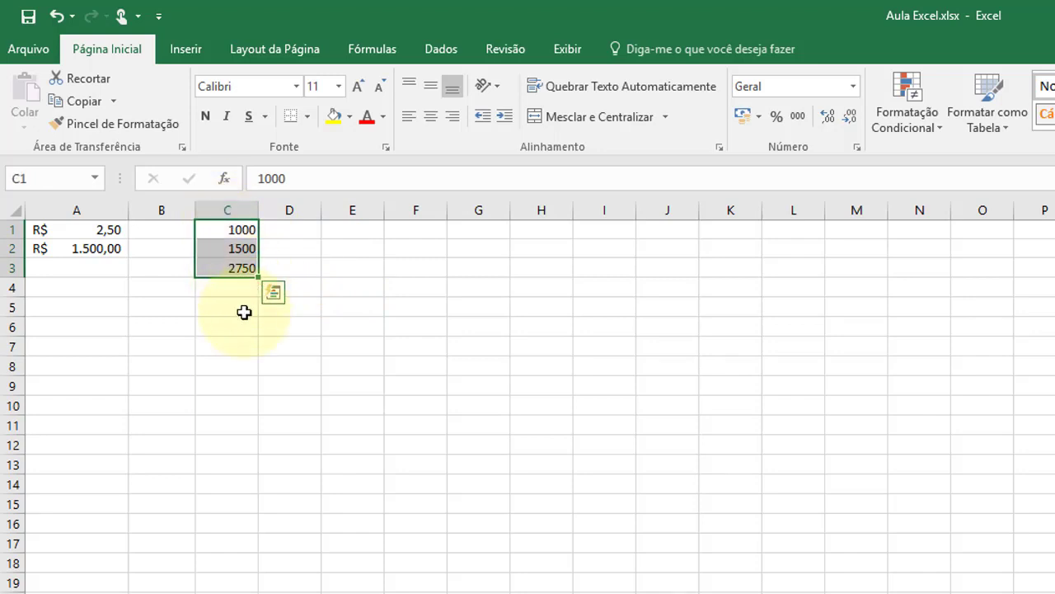
left_click(242, 312)
left_click_drag(219, 232, 231, 266)
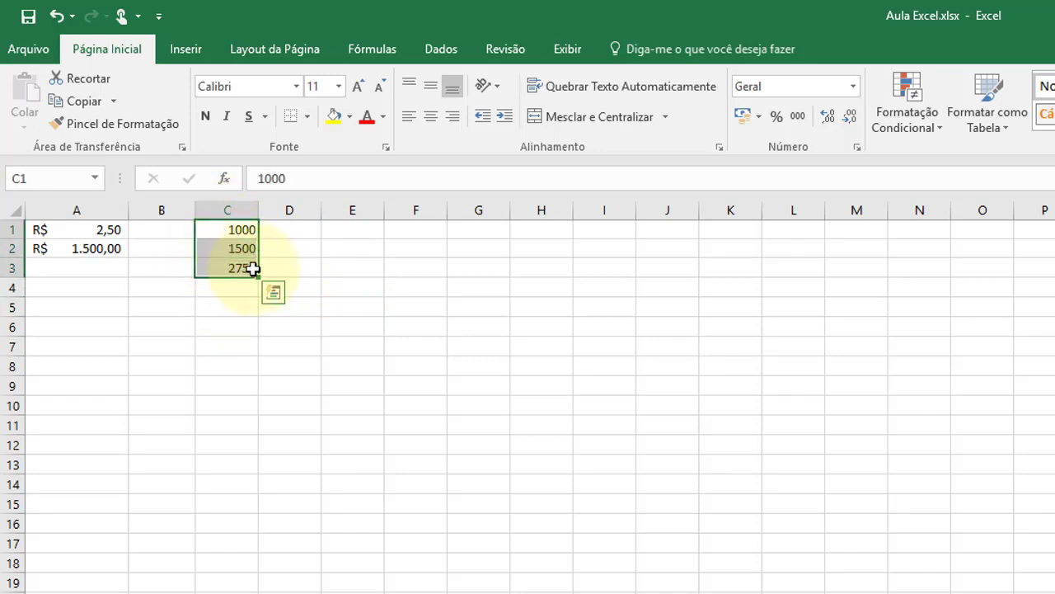
left_click(792, 125)
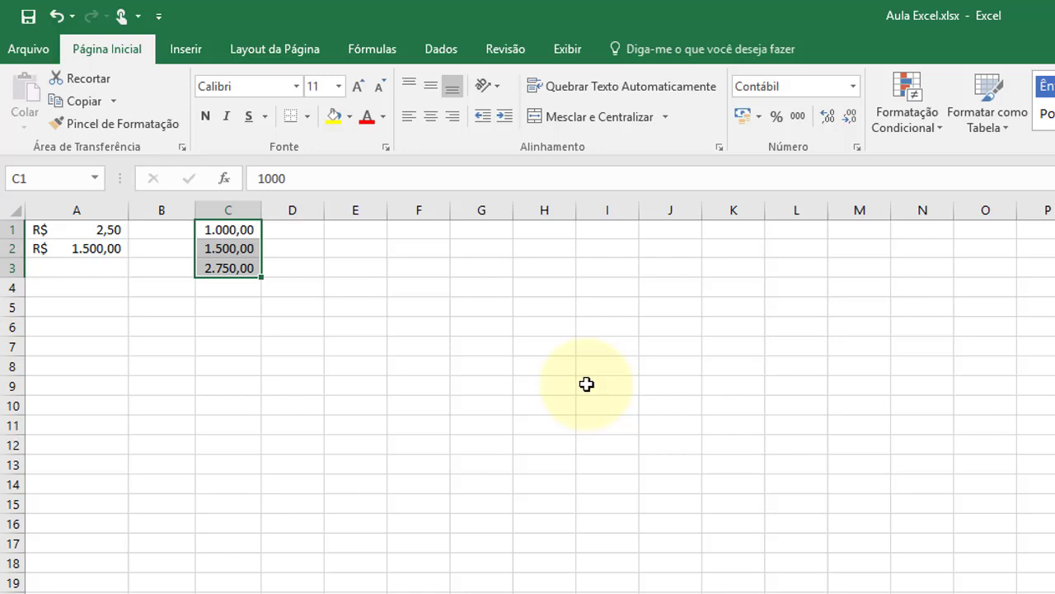
Step: Decrease decimals in C1:C3 until they read 1.000, 1.500 and 2.750
left_click(850, 118)
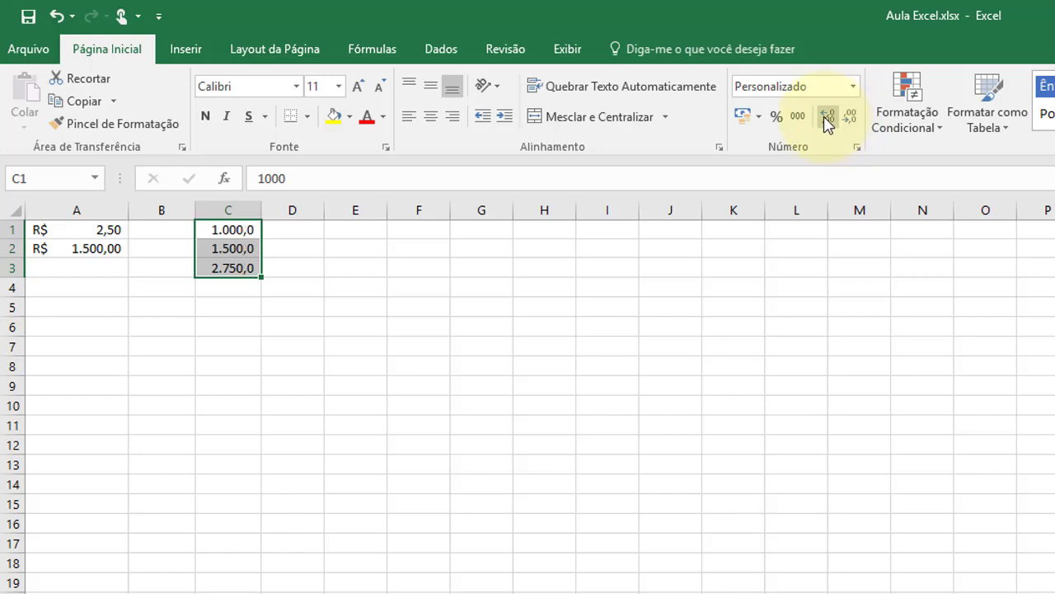
left_click(827, 118)
left_click(827, 117)
left_click(827, 118)
left_click(827, 118)
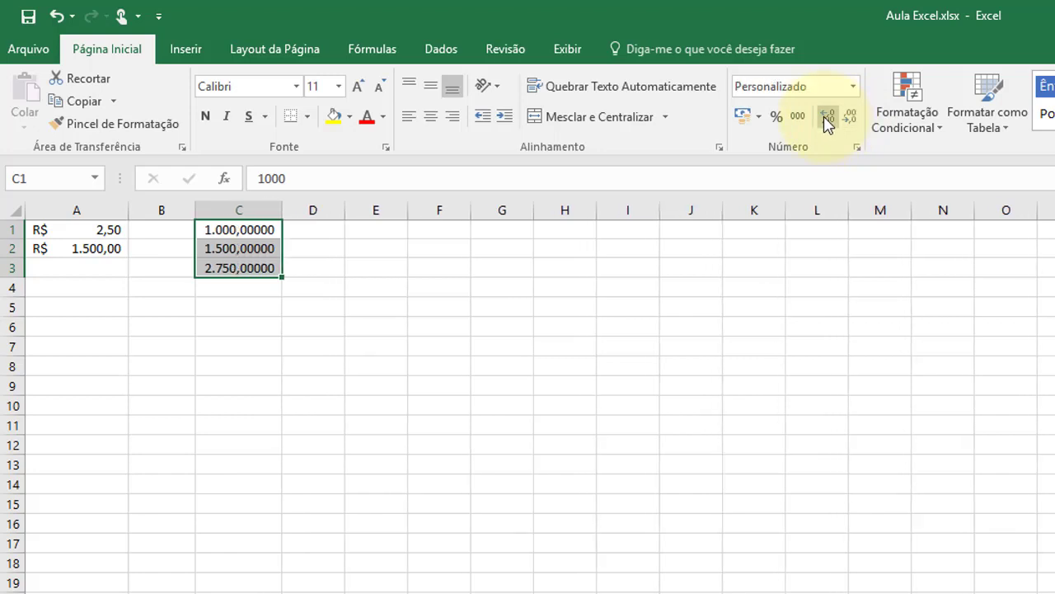
left_click(827, 118)
left_click(827, 118)
left_click(827, 118)
left_click(827, 118)
left_click(827, 118)
left_click(827, 118)
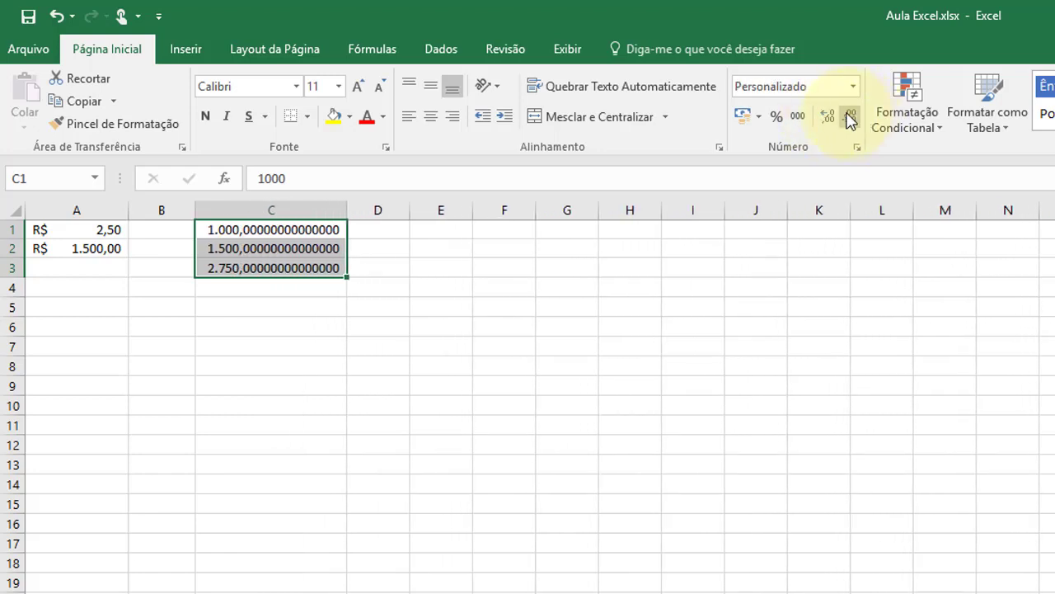
double_click(849, 119)
double_click(850, 119)
triple_click(849, 119)
triple_click(850, 119)
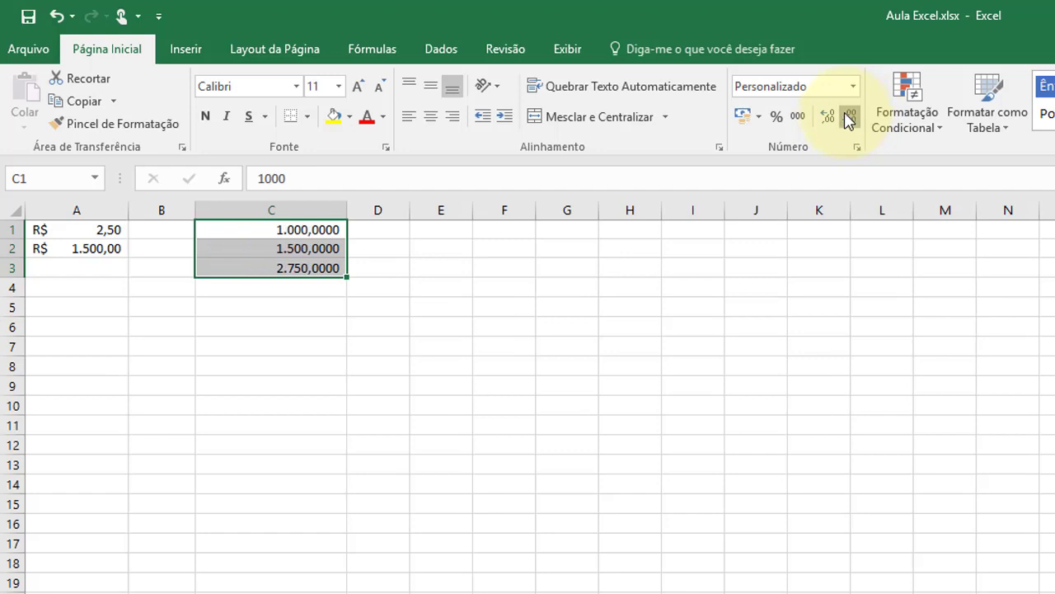
triple_click(850, 119)
left_click(850, 119)
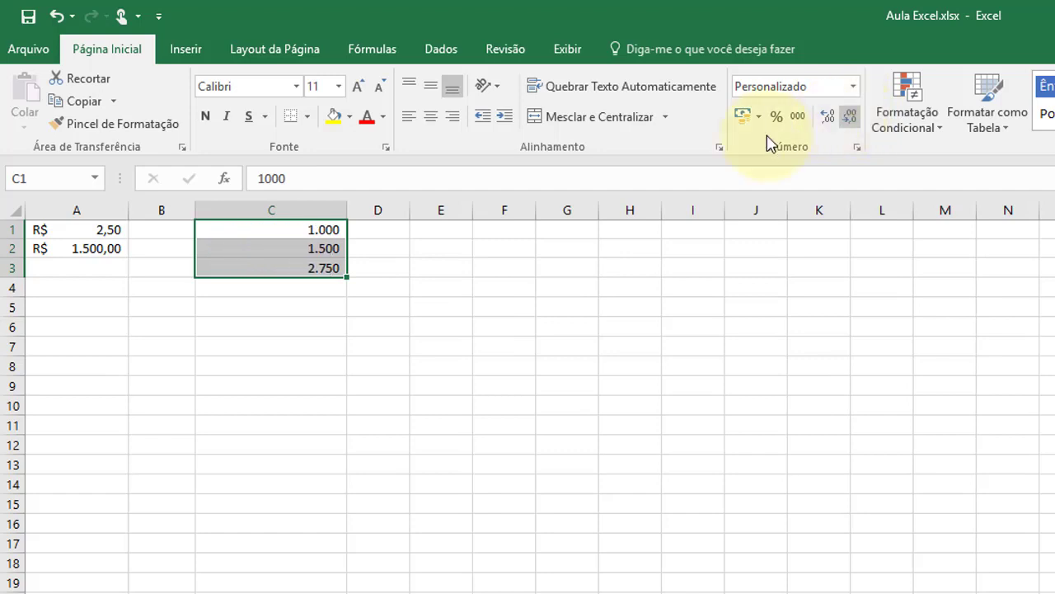
left_click(432, 245)
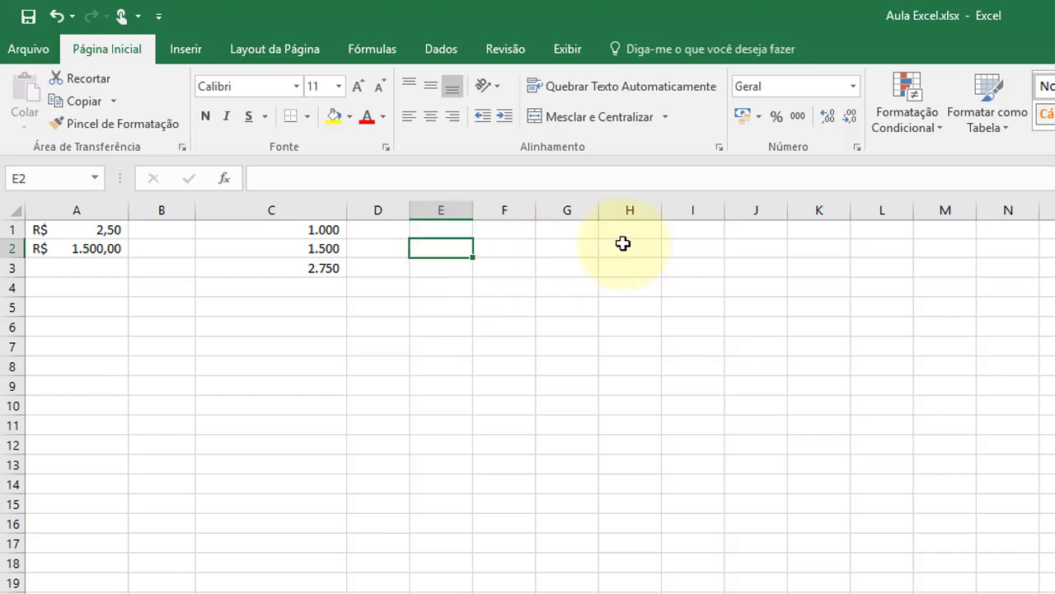
Step: Enter 10/4 in E2, which Excel turns into a date
type("10/4")
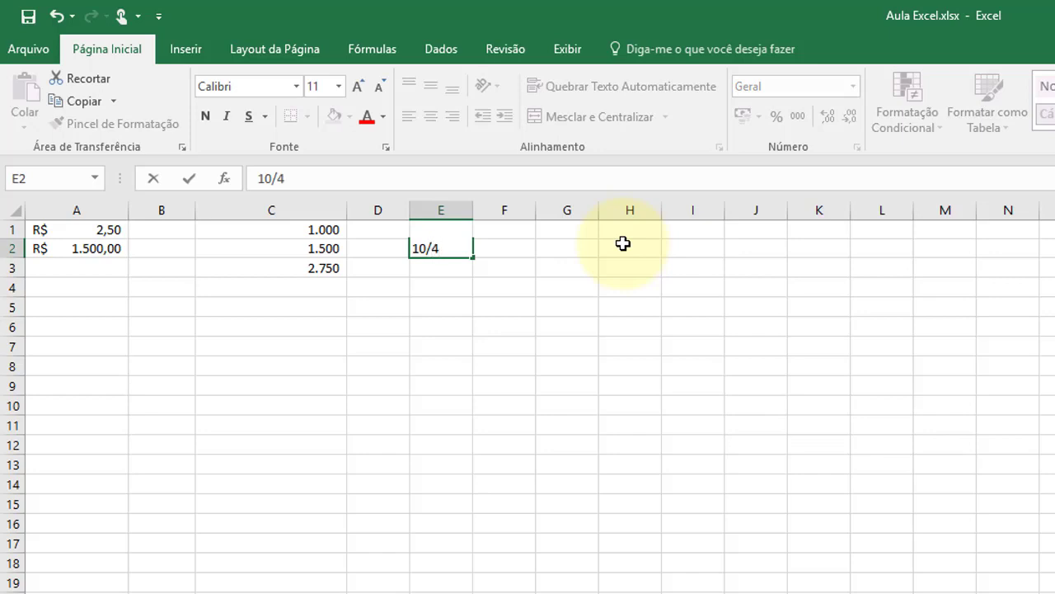
key("Return")
left_click(433, 248)
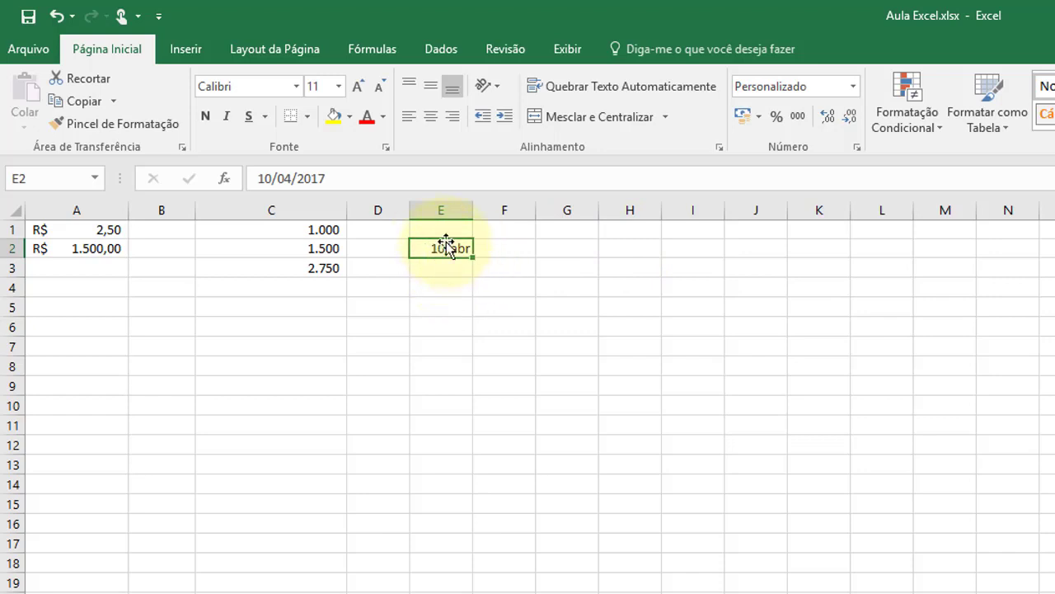
left_click(453, 265)
left_click(442, 244)
Step: Replace E2's entry with the formula =10/04
type("=")
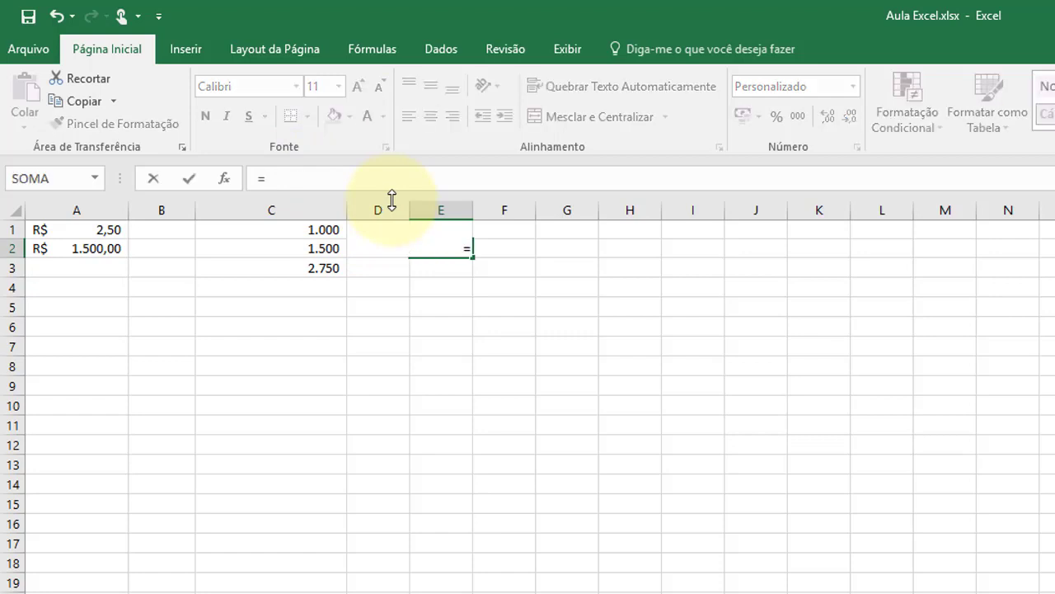
type("10/")
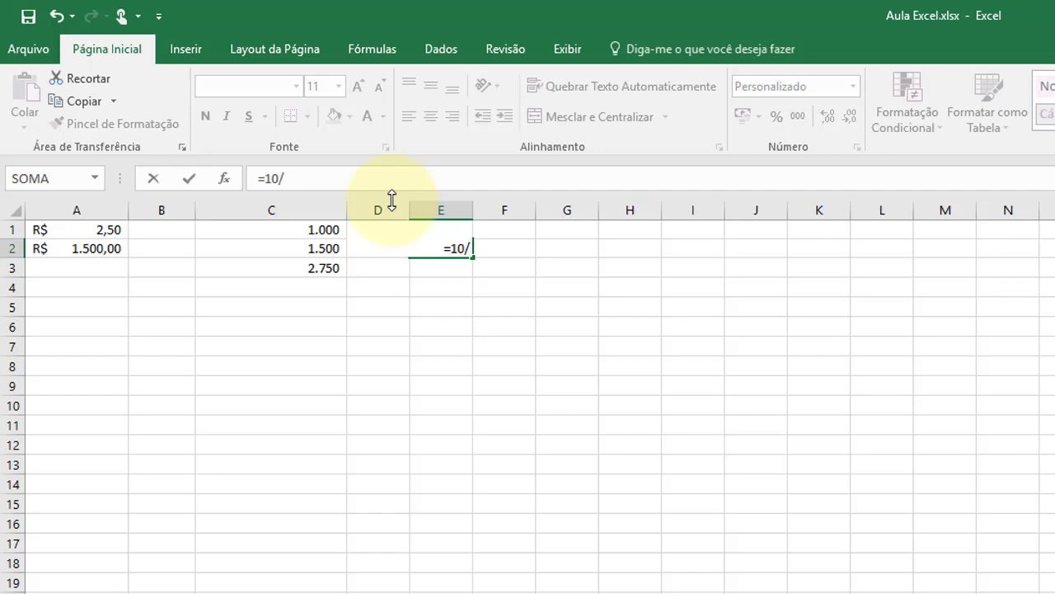
type("04")
key("Return")
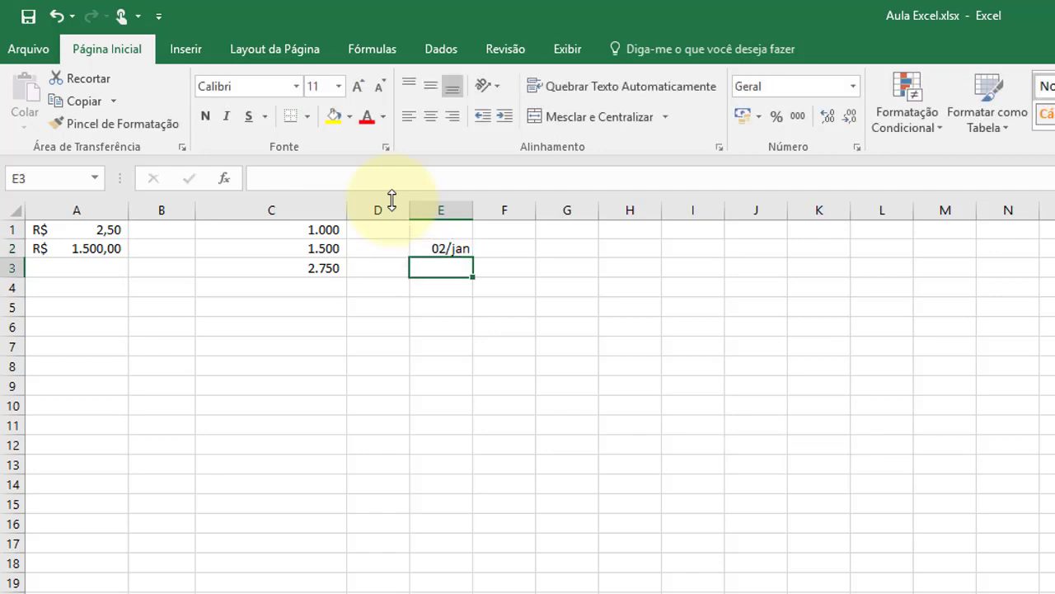
left_click(459, 246)
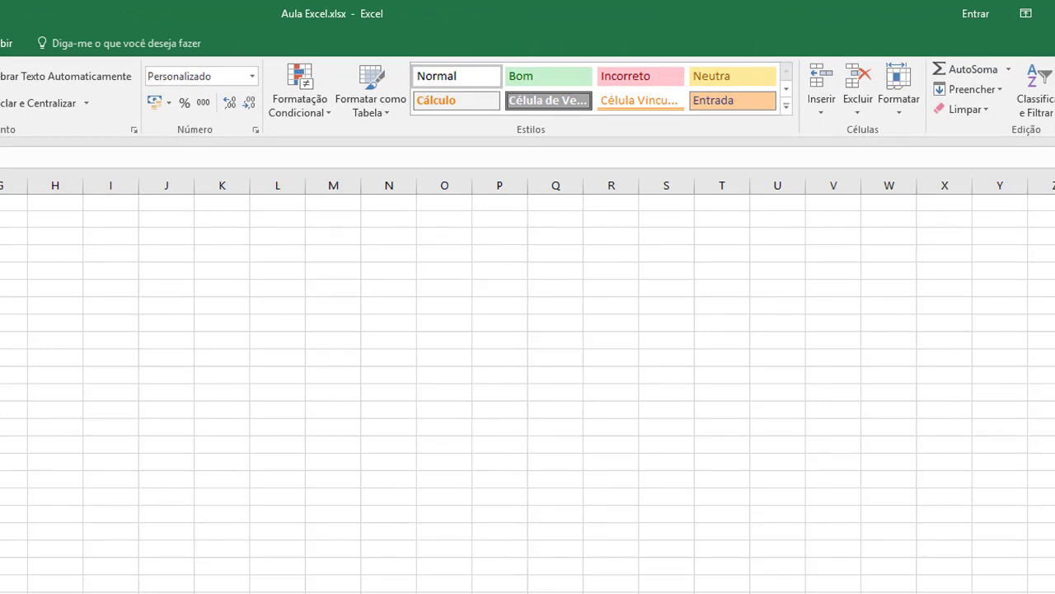
Step: Use Limpar Formatos on E2 so =10/4 displays 2,5
left_click(967, 109)
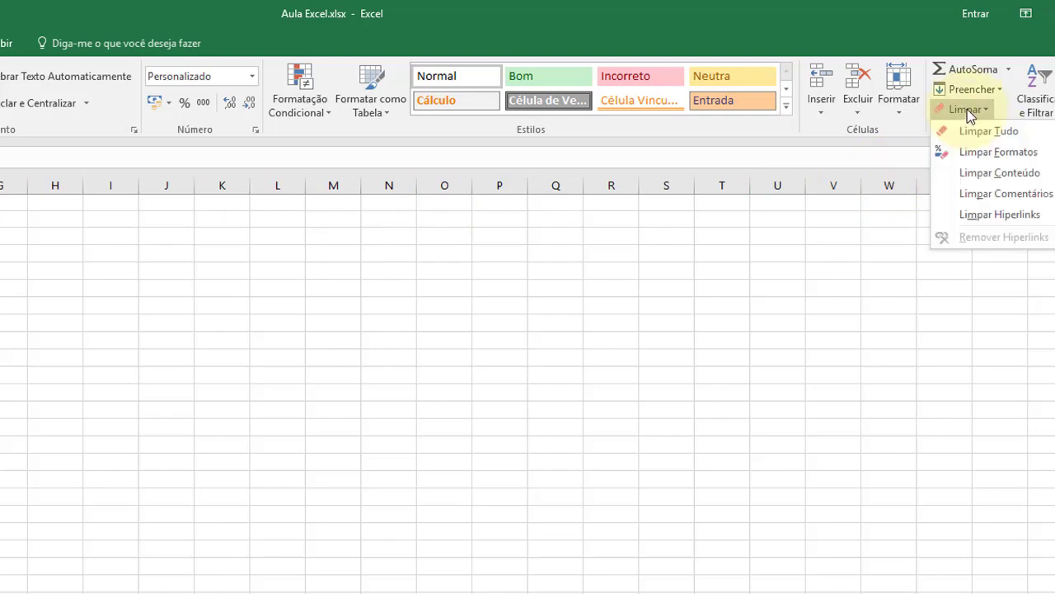
left_click(957, 149)
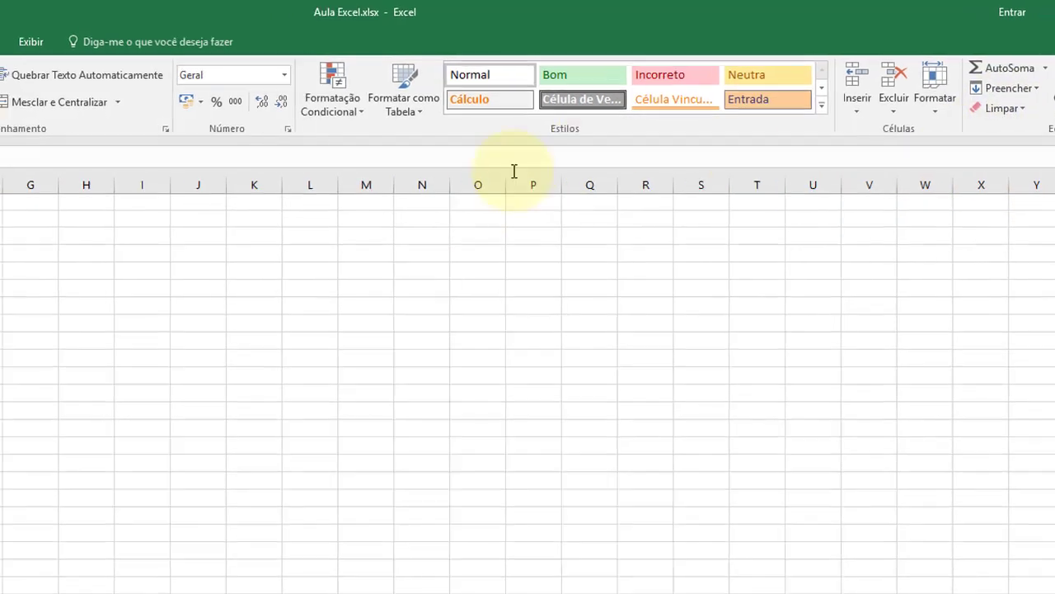
left_click(443, 232)
left_click(447, 215)
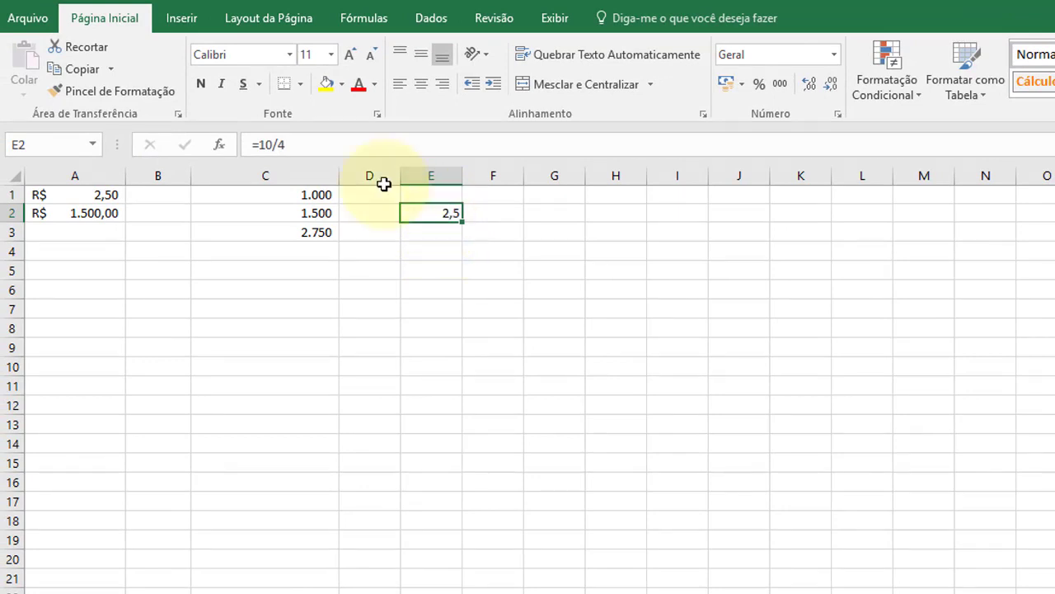
Step: Change E2's formula to =10/7 and format its result as 1,429
left_click(343, 148)
key("BackSpace")
type("7")
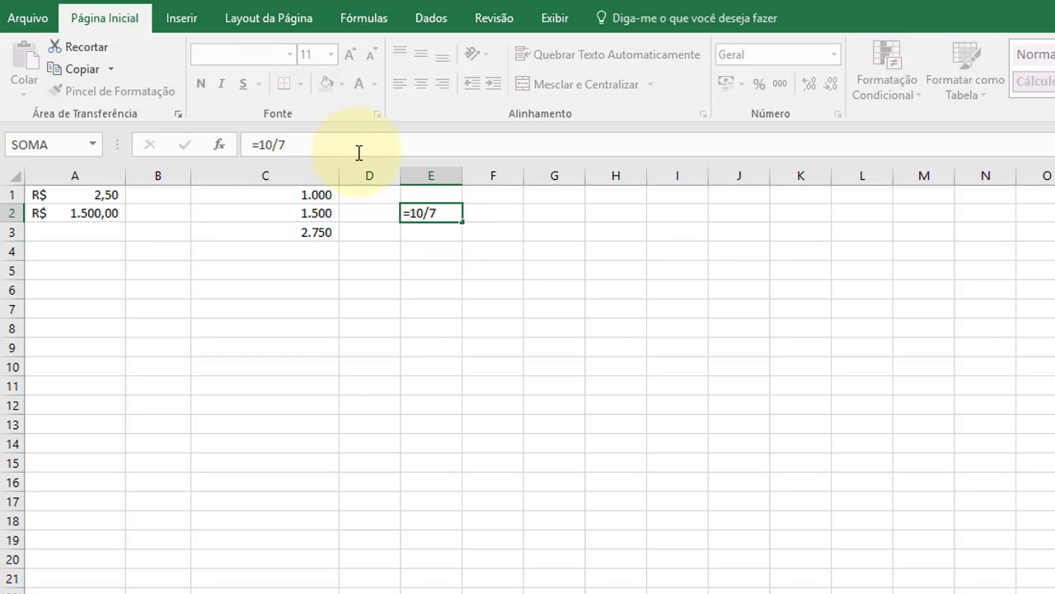
key("Return")
left_click(422, 210)
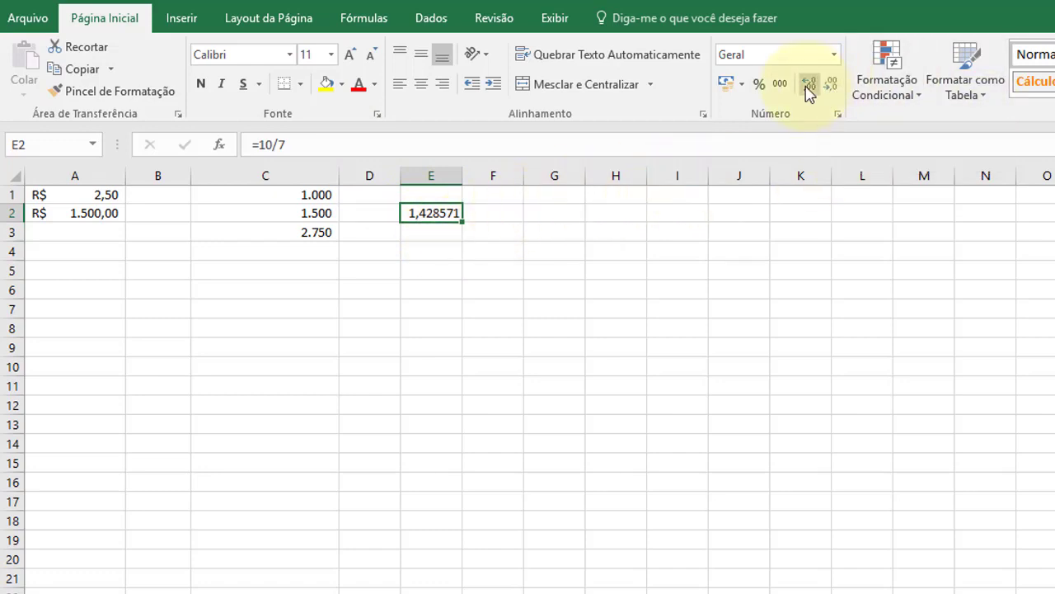
left_click(810, 84)
left_click(809, 84)
left_click(830, 87)
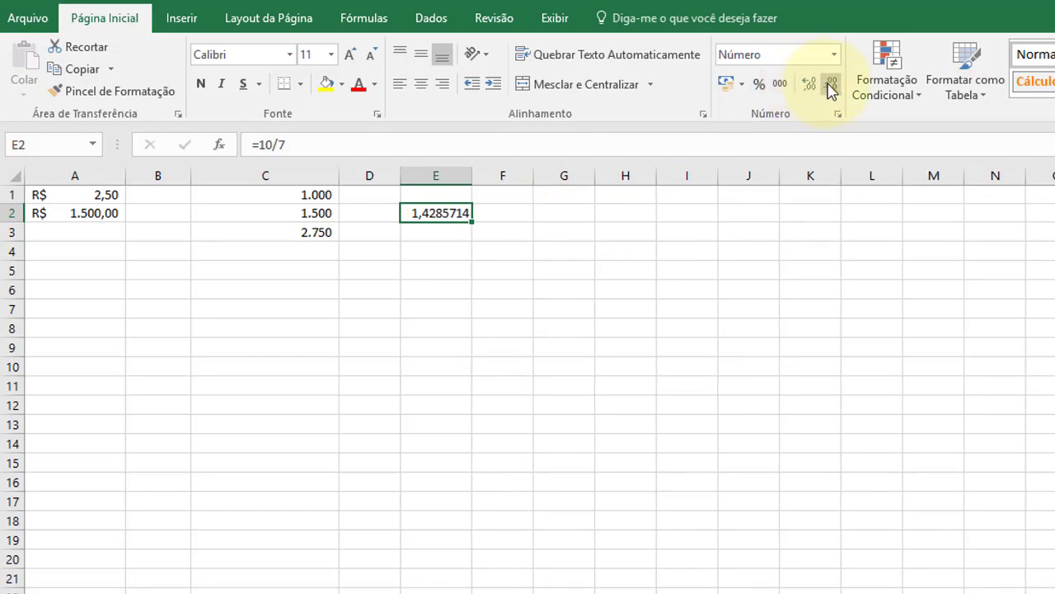
left_click(830, 86)
left_click(831, 86)
left_click(830, 86)
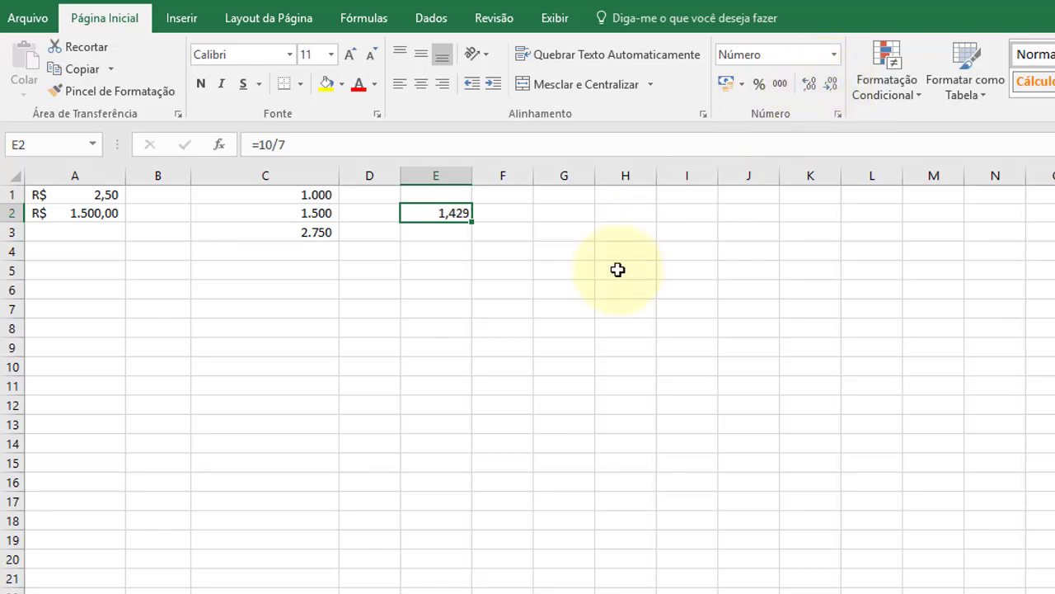
left_click(516, 217)
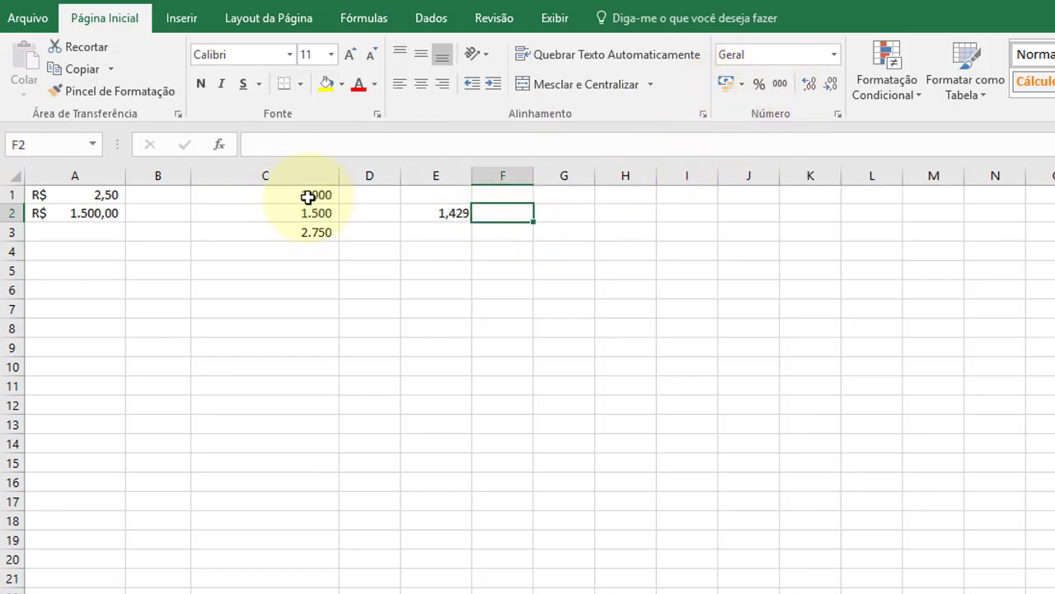
Step: Add two decimal places back to C1:C3, showing 1.000,00, 1.500,00 and 2.750,00
left_click_drag(308, 194, 308, 240)
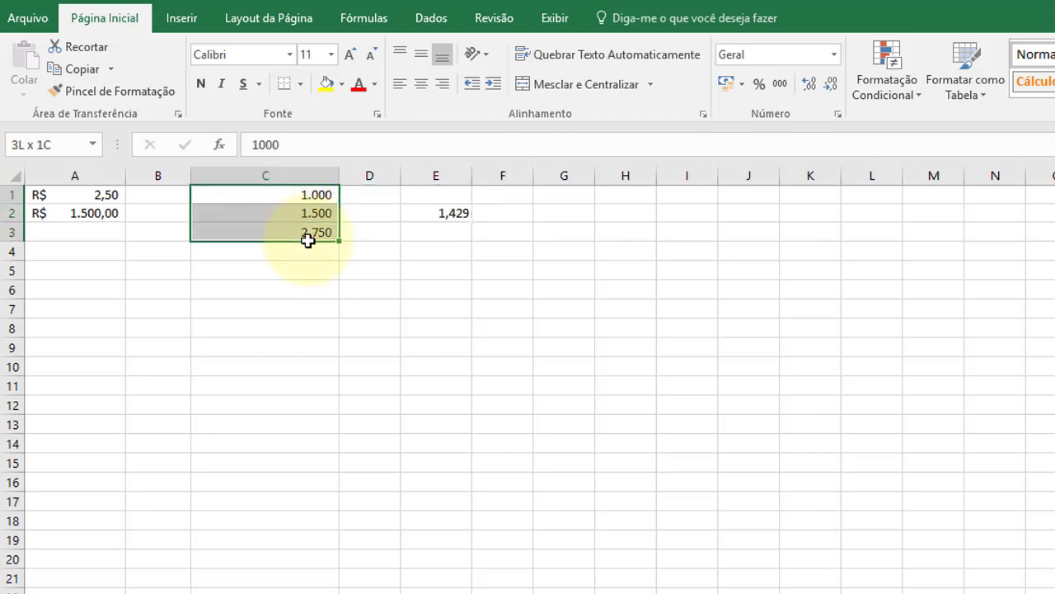
left_click(806, 88)
left_click(807, 88)
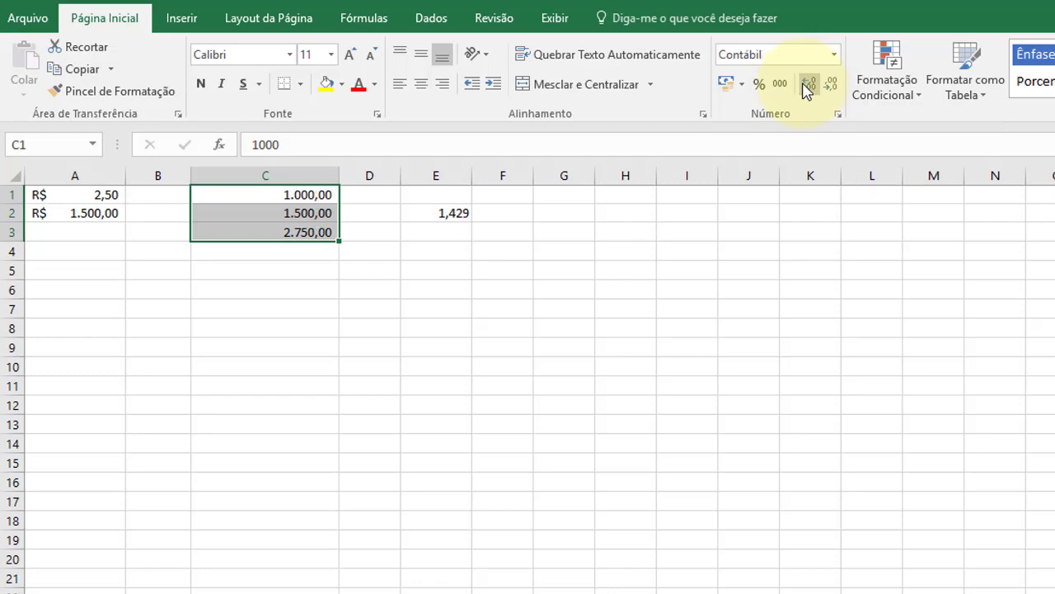
left_click(549, 292)
left_click(565, 215)
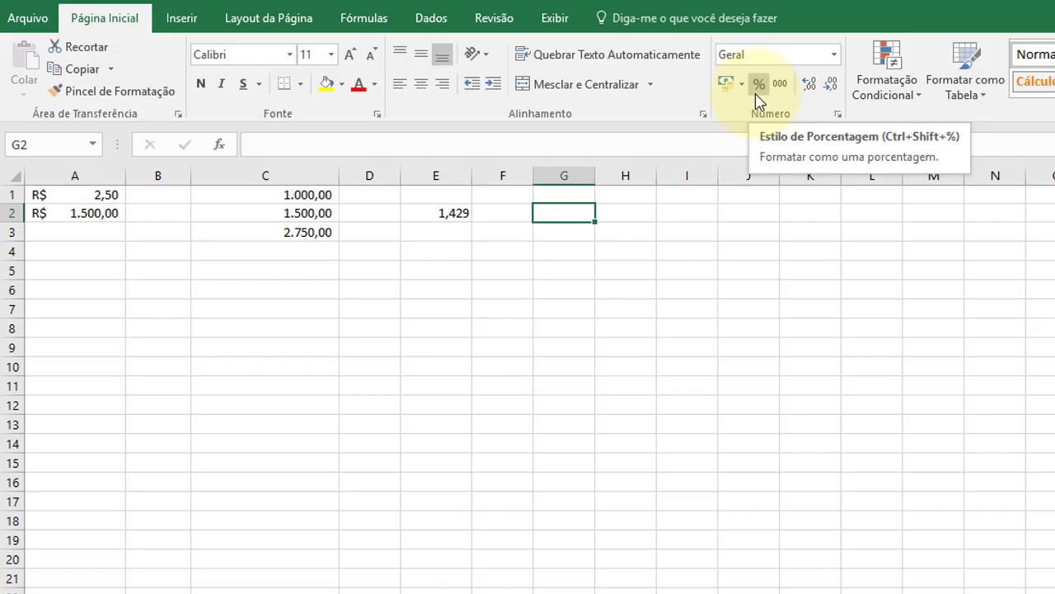
Step: Enter 23 in G2 and apply percentage style, adjusting its decimal places
type("23")
key("Return")
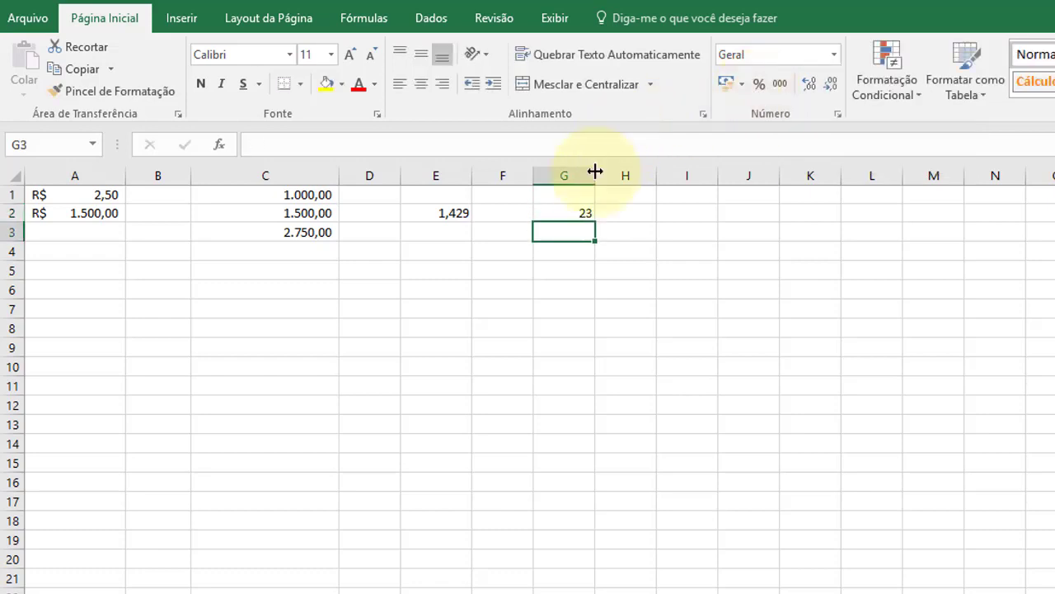
left_click(577, 217)
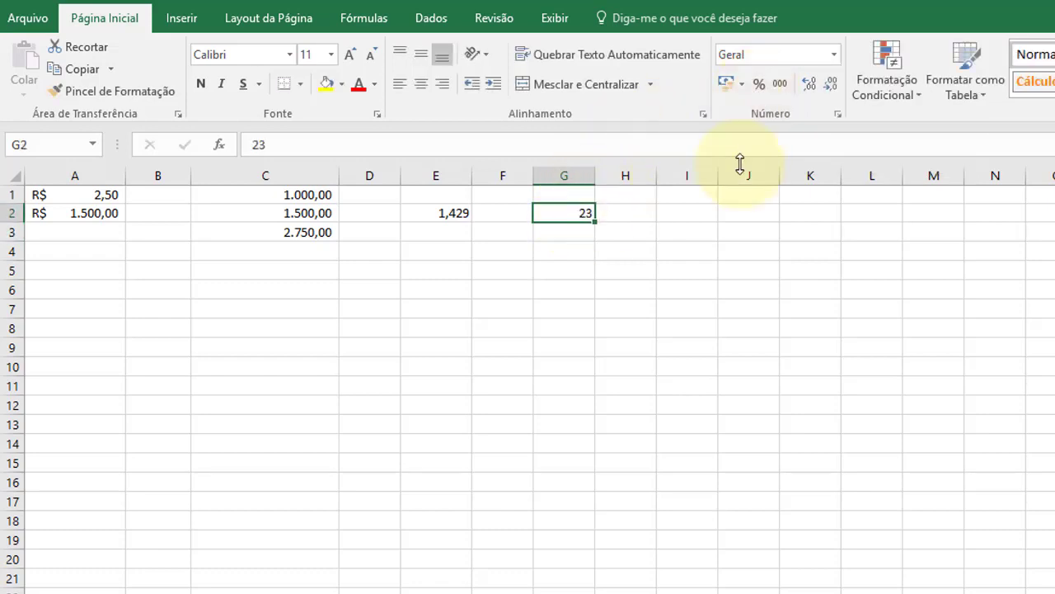
left_click(760, 85)
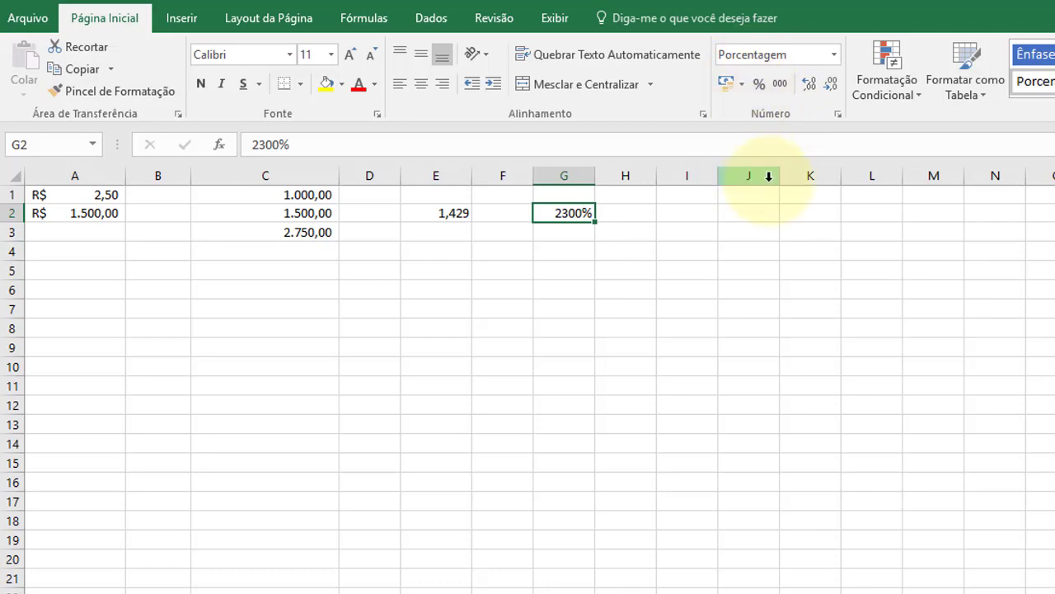
left_click(812, 86)
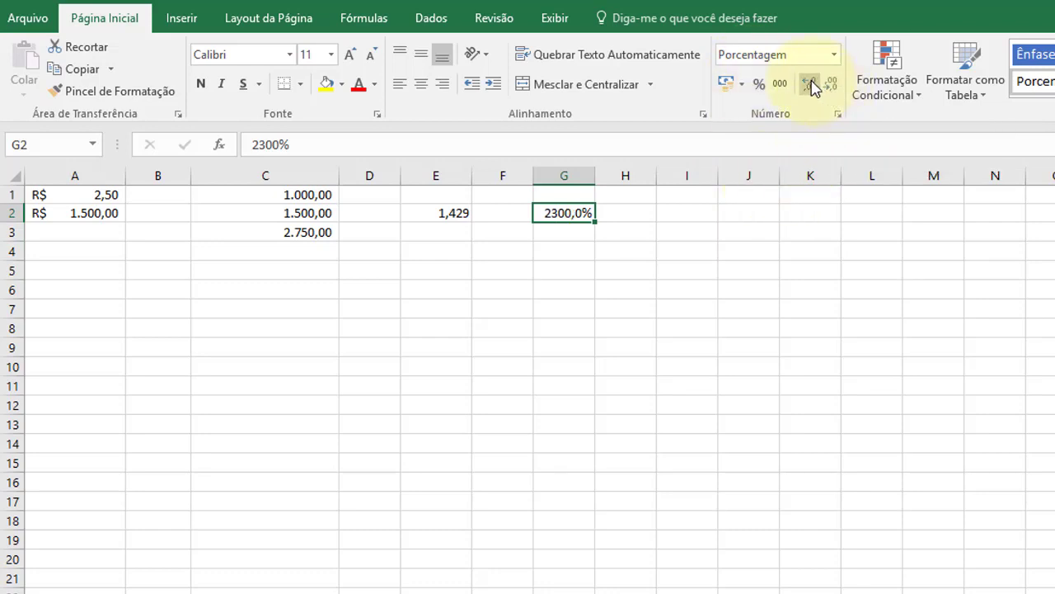
left_click(812, 87)
left_click(831, 88)
left_click(831, 88)
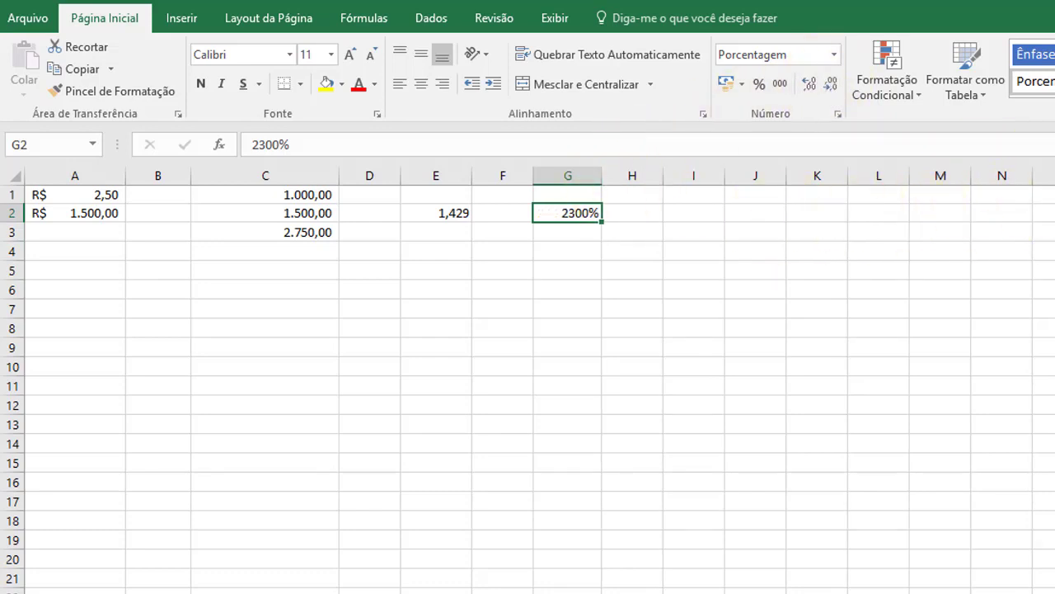
Step: Reset G2 to General format, then reapply percentage style so it shows 2300%
key("ctrl+shift+asciitilde")
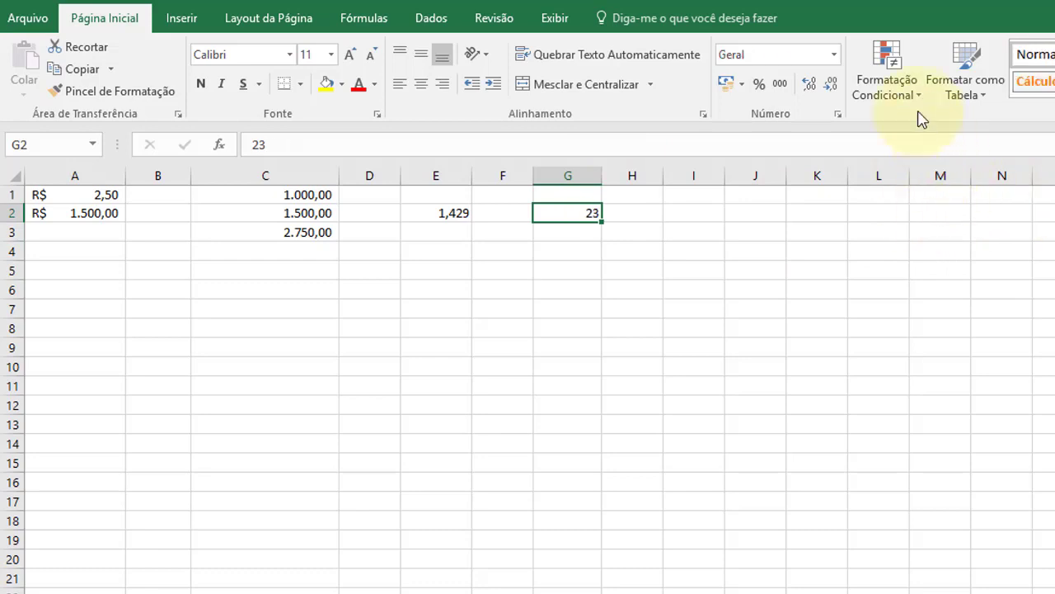
left_click(544, 231)
left_click(560, 206)
left_click(759, 86)
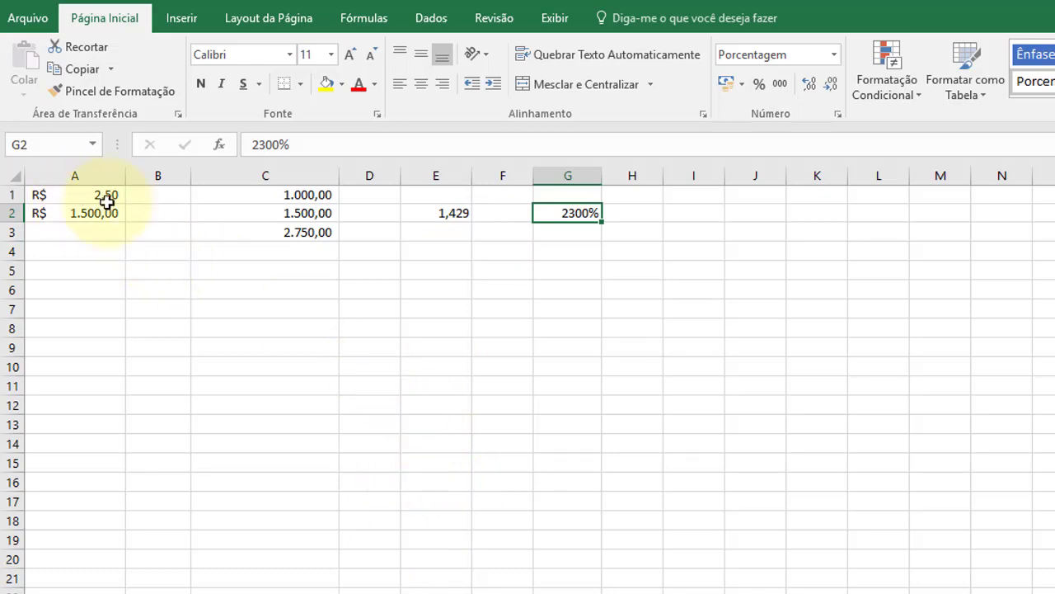
left_click_drag(106, 200, 567, 227)
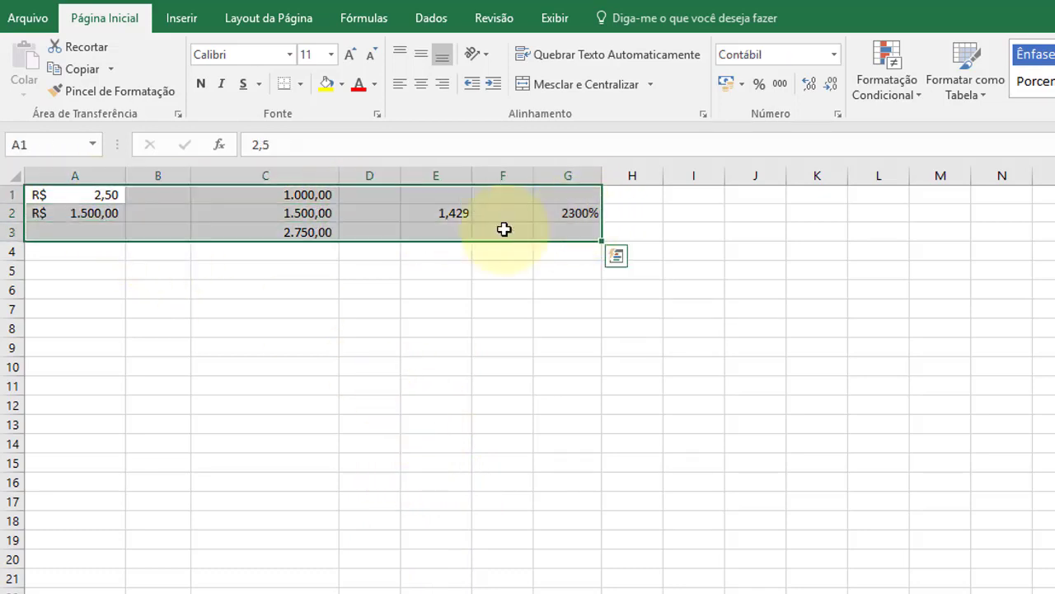
left_click(494, 325)
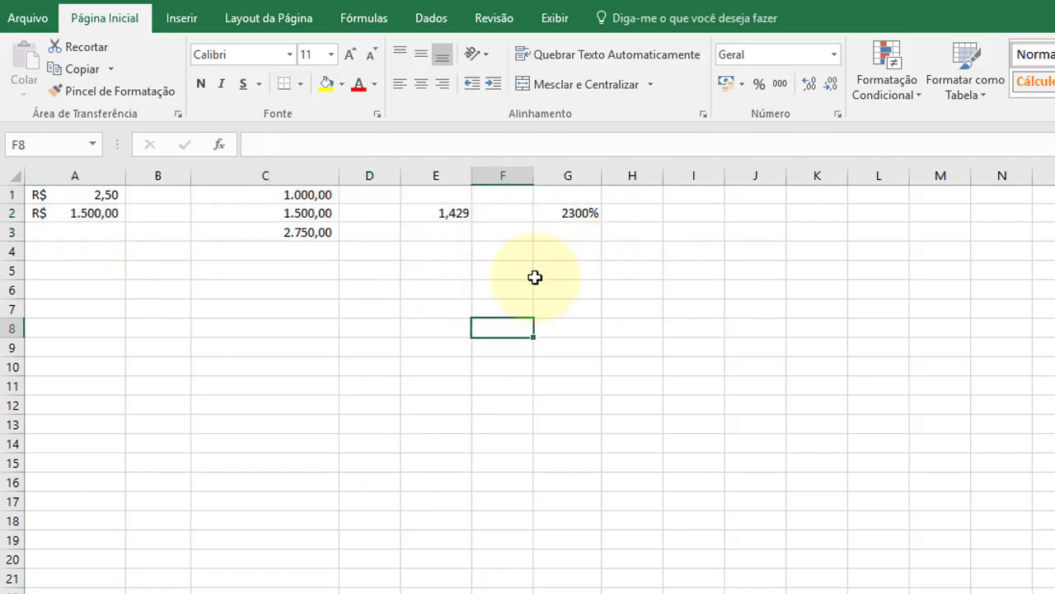
left_click(524, 272)
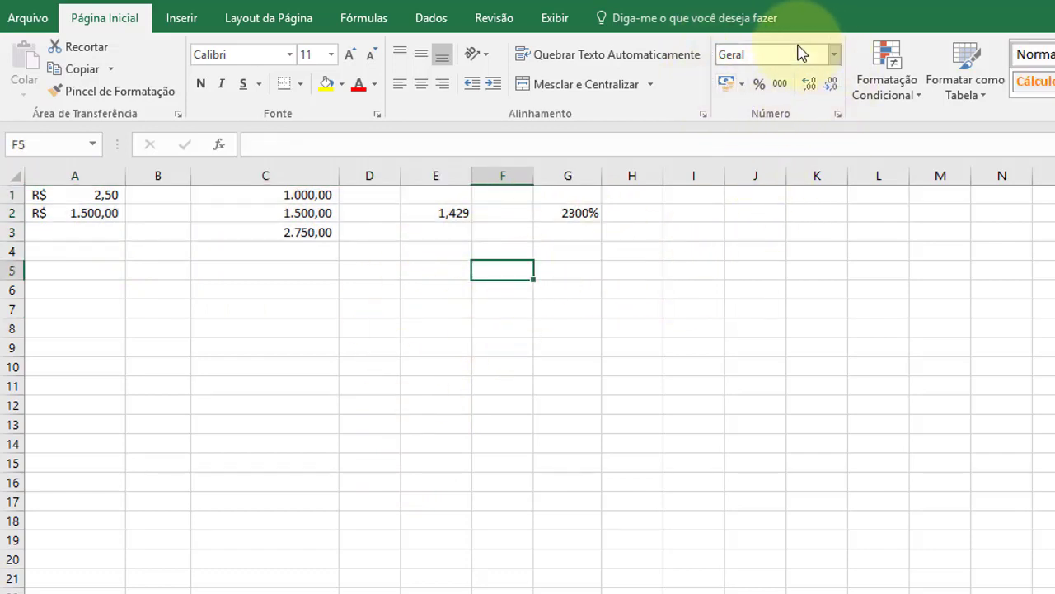